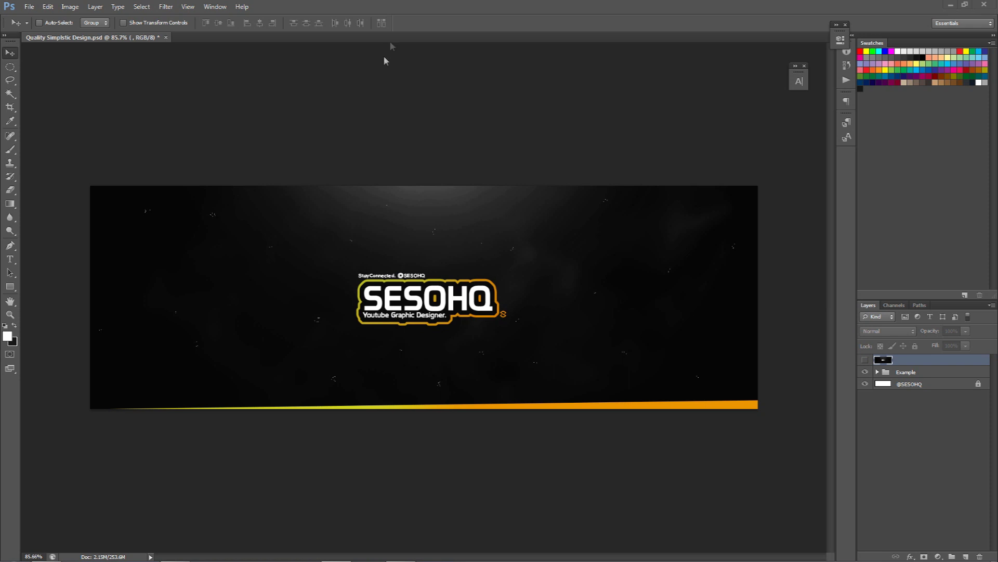
click(29, 7)
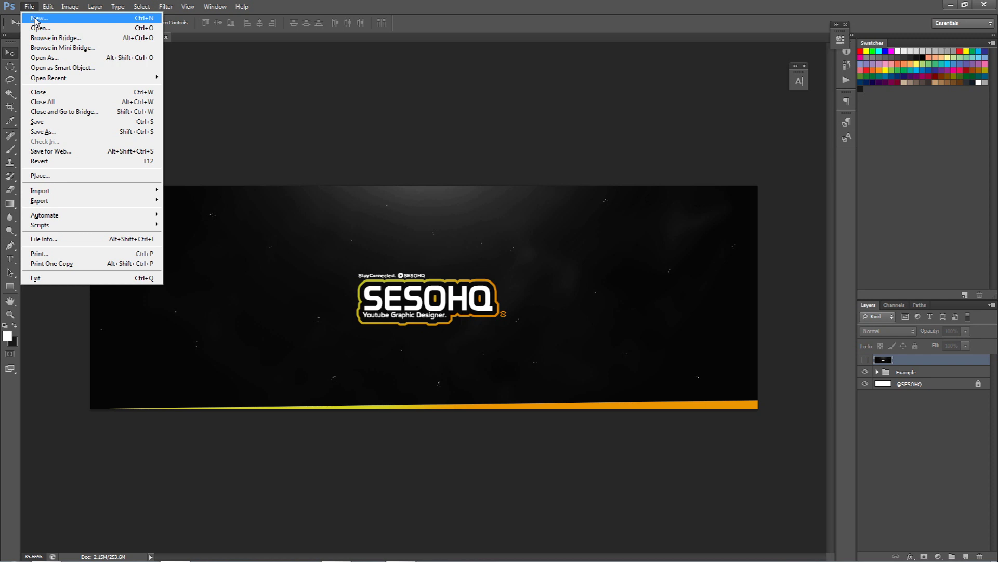
click(36, 18)
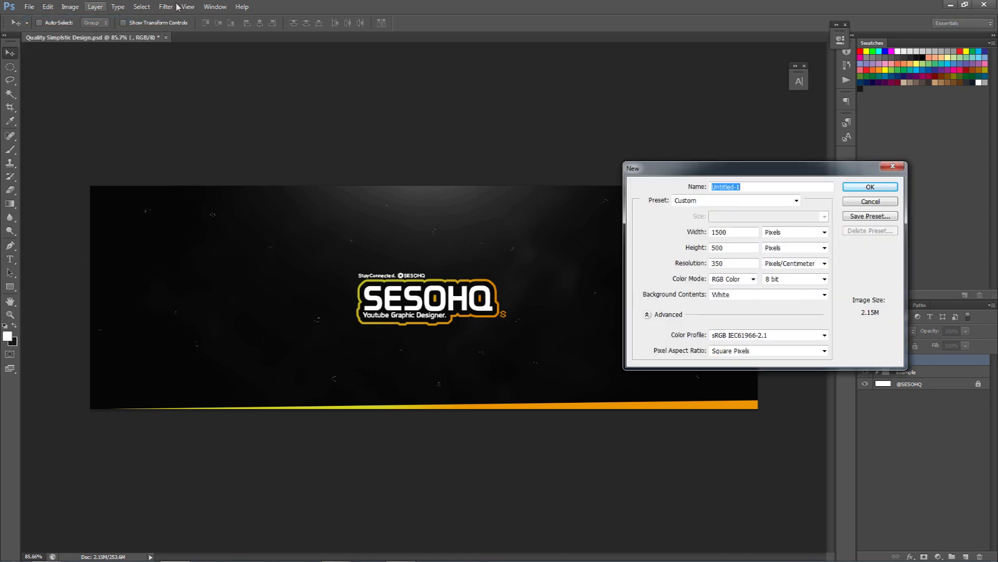
drag(653, 173, 349, 199)
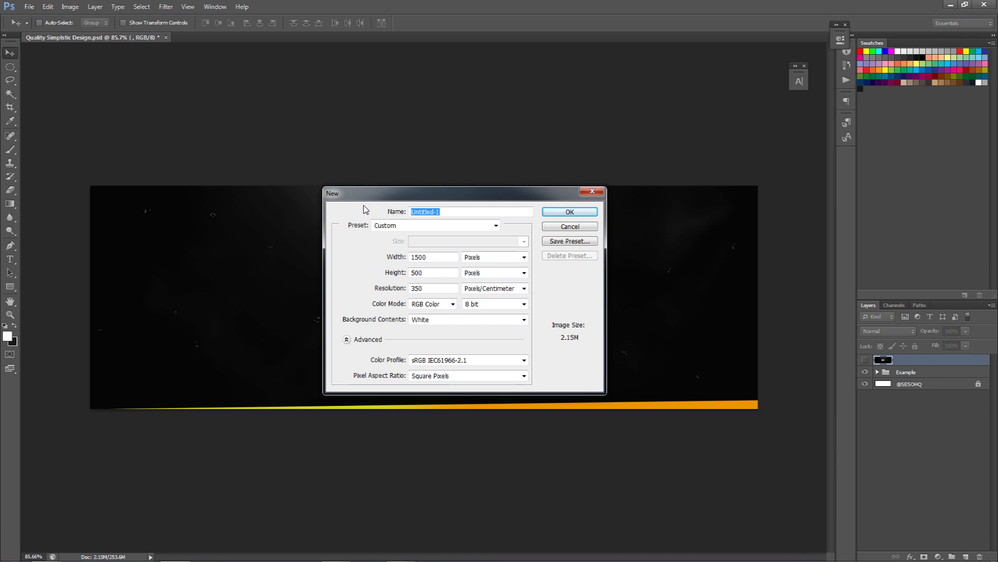
click(581, 226)
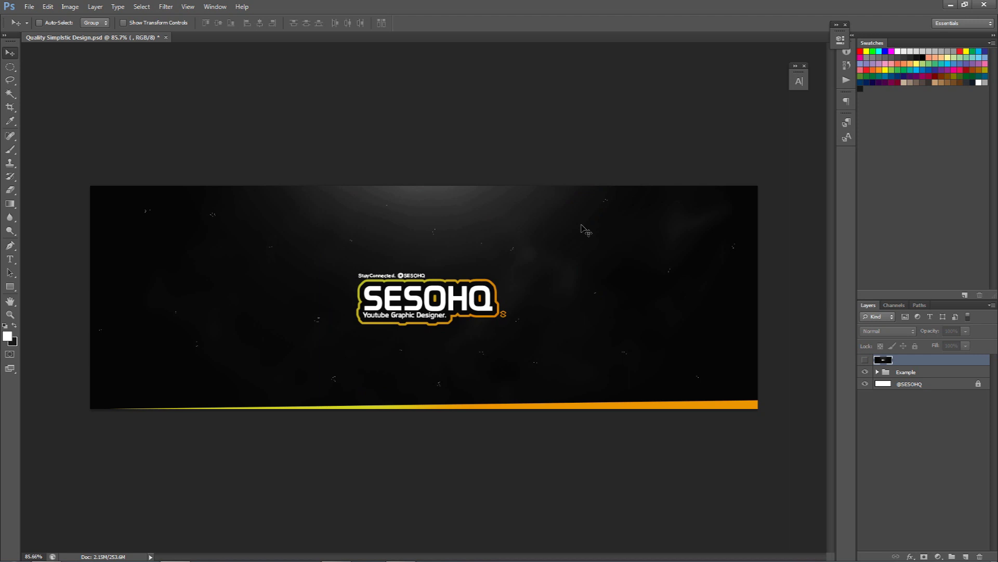
Step: Add the white text "lol" in the Prototype font at 30 pt and place it beside the logo
key(t)
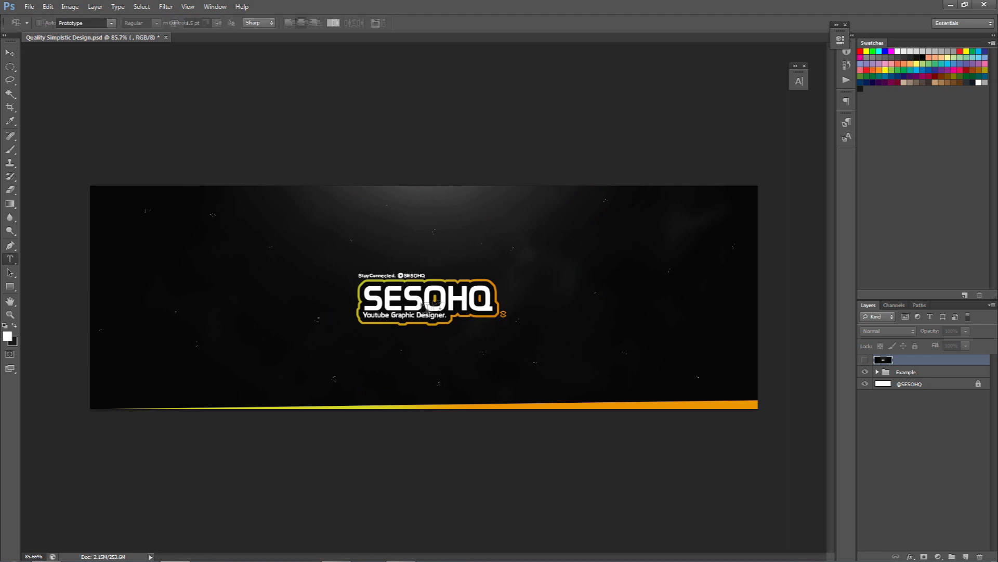
click(273, 225)
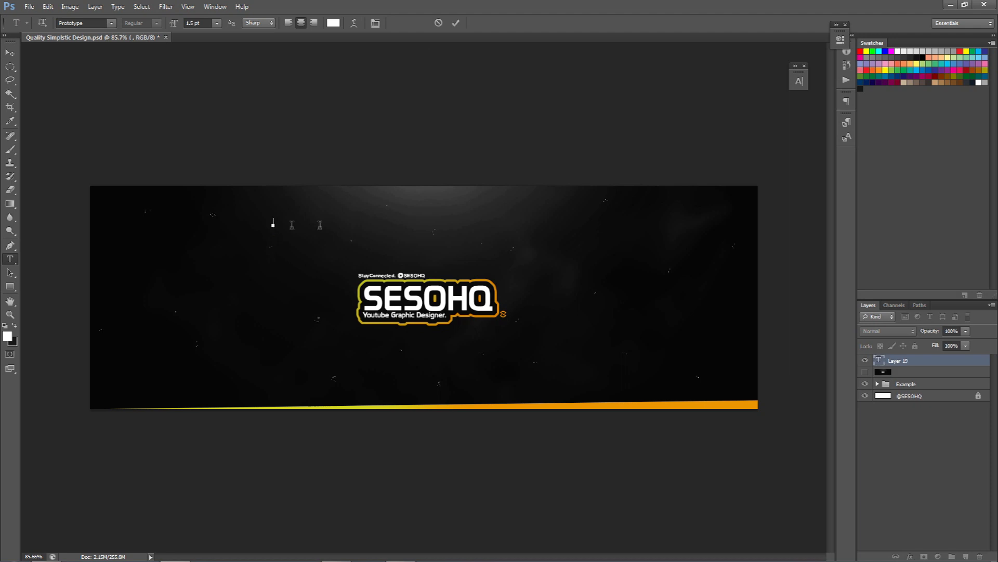
text(lol)
key(ctrl+a)
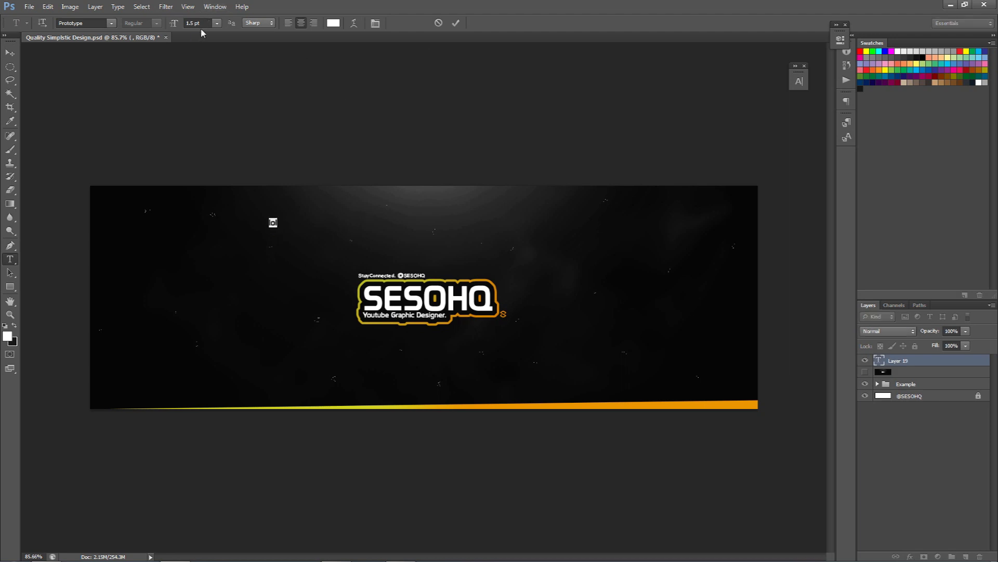
click(269, 221)
drag(291, 223, 257, 222)
click(217, 24)
click(211, 161)
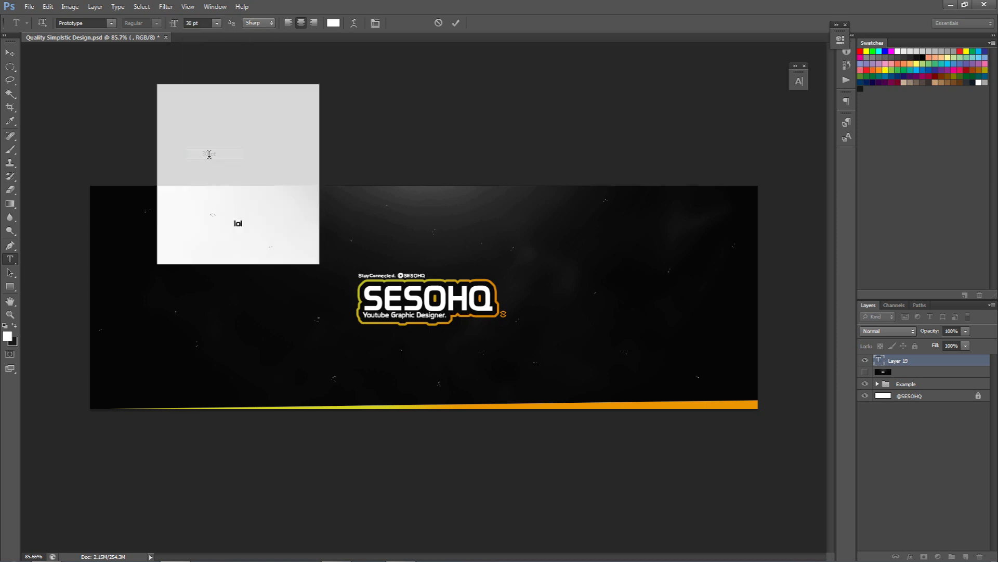
click(455, 23)
click(10, 52)
drag(228, 273, 232, 304)
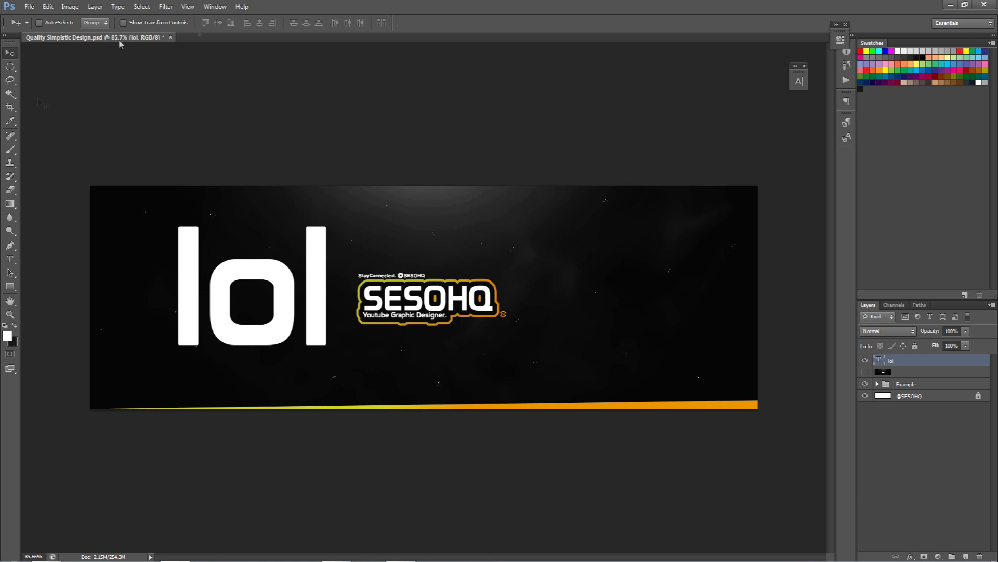
drag(260, 253, 289, 273)
Step: Reselect the whole "lol" text to edit its font size, and delete its text layer
key(t)
click(330, 302)
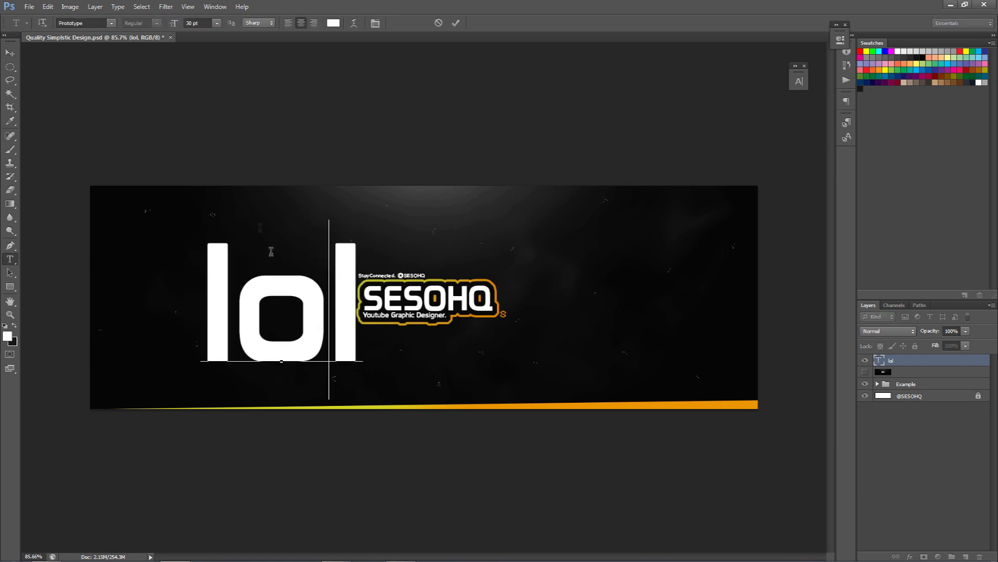
key(ctrl+a)
click(203, 23)
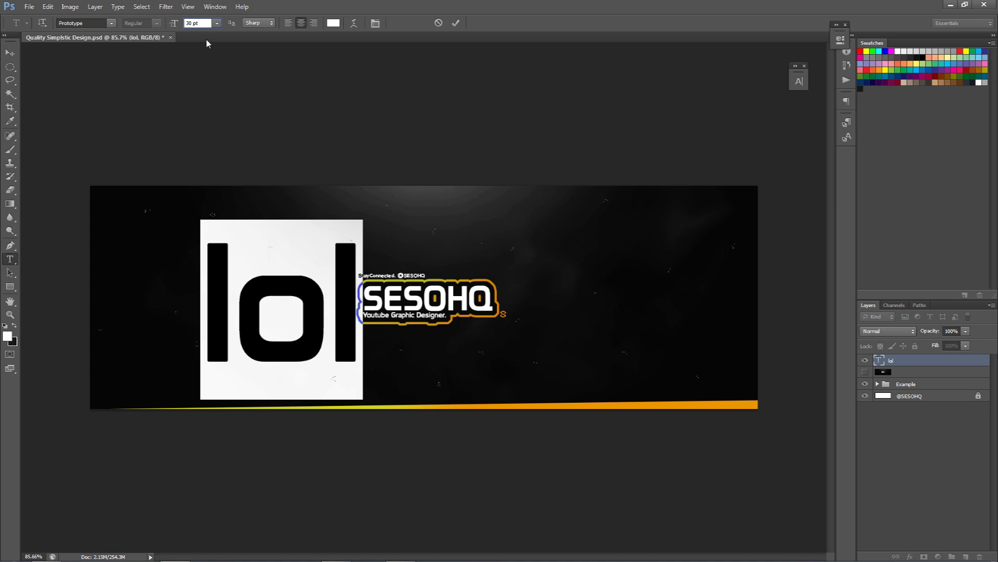
click(455, 23)
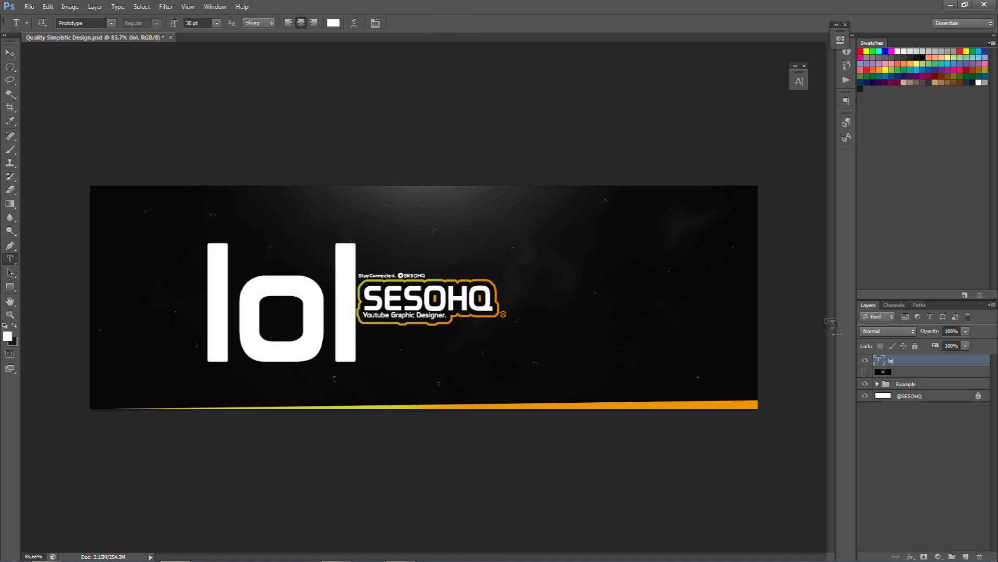
key(Delete)
key(v)
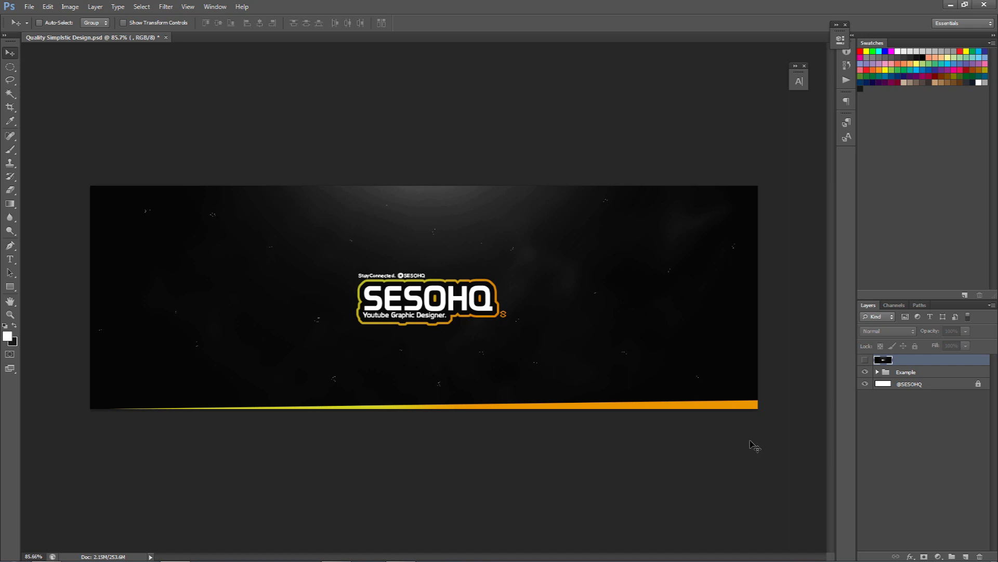
Step: Create a new layer and choose the 1939 px striped circle brush, reduced in size for the banner
click(965, 556)
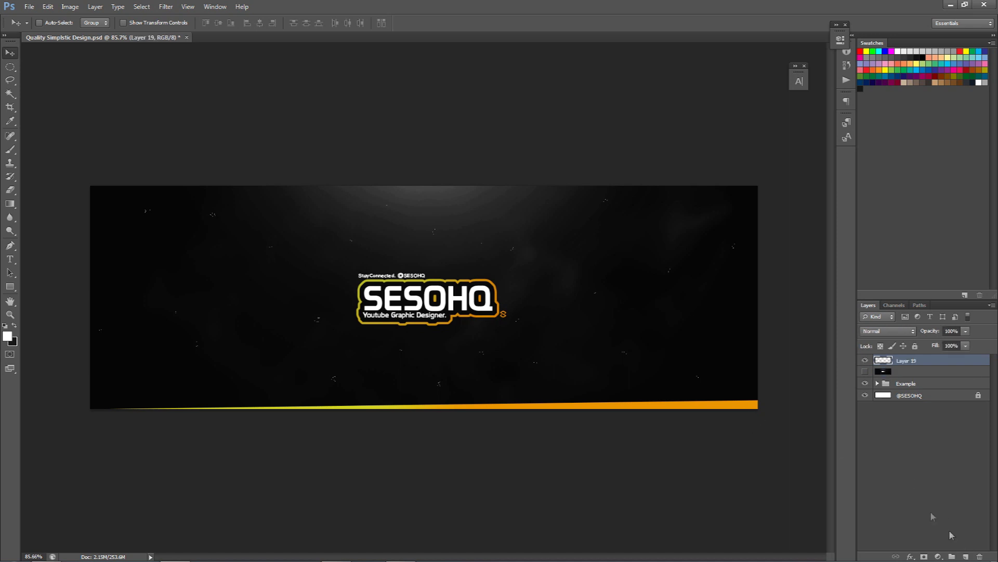
key(b)
right_click(561, 297)
scroll(665, 456, down, 5)
scroll(665, 455, down, 3)
click(642, 466)
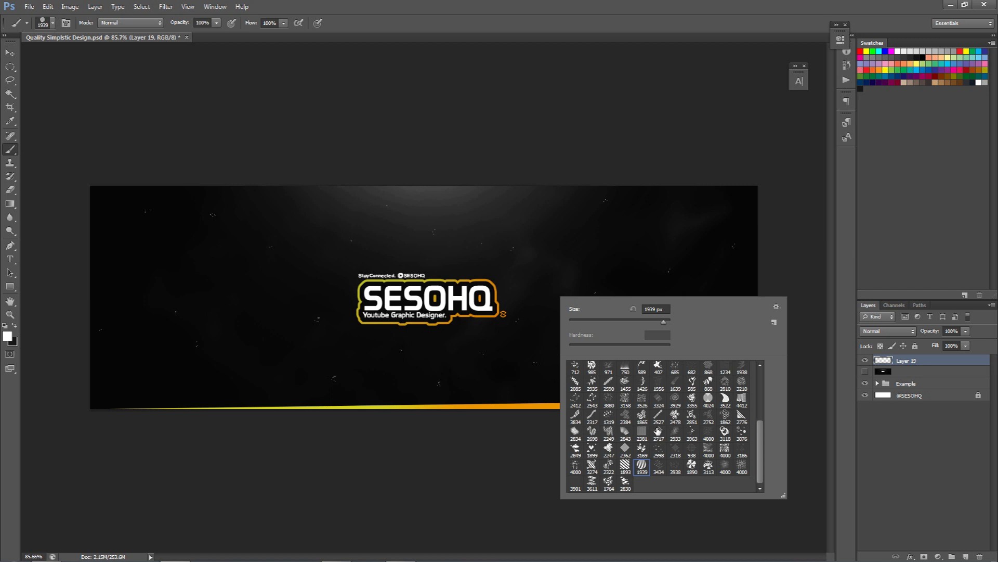
drag(514, 301, 203, 281)
Step: Sample the banner stripe's orange and stamp a large striped circle in the banner's upper right and a small one in its lower left
click(10, 121)
click(8, 336)
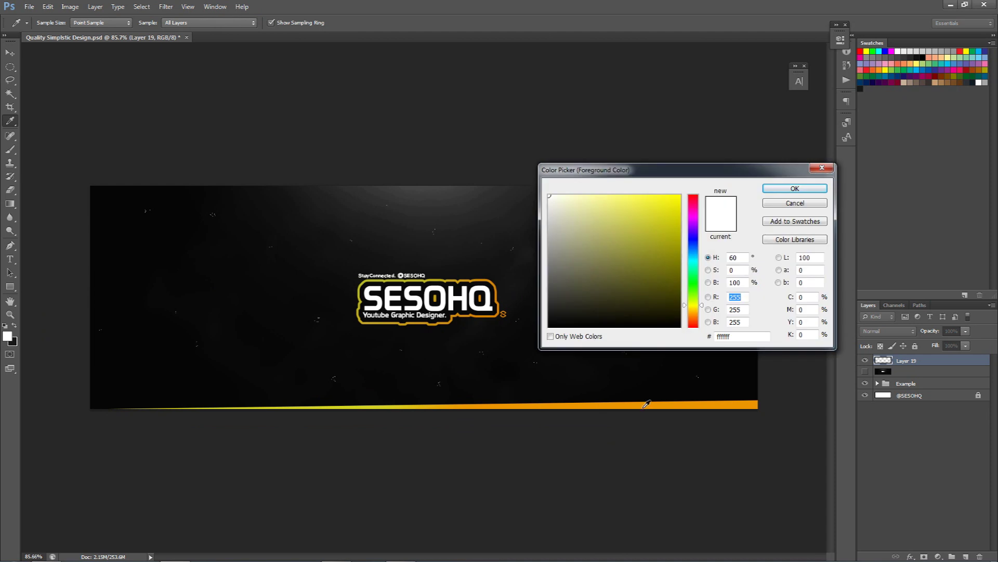
click(648, 405)
click(795, 189)
key(b)
mouse_move(585, 245)
mouse_down()
mouse_move(518, 245)
mouse_move(551, 254)
mouse_up()
click(683, 238)
click(210, 337)
key(ctrl+z)
drag(239, 332, 213, 339)
click(213, 344)
Step: Stamp four small striped circles around the logo in the yellow sampled from the banner stripe, and delete their layer
alt+click(304, 402)
click(265, 260)
click(431, 369)
click(488, 231)
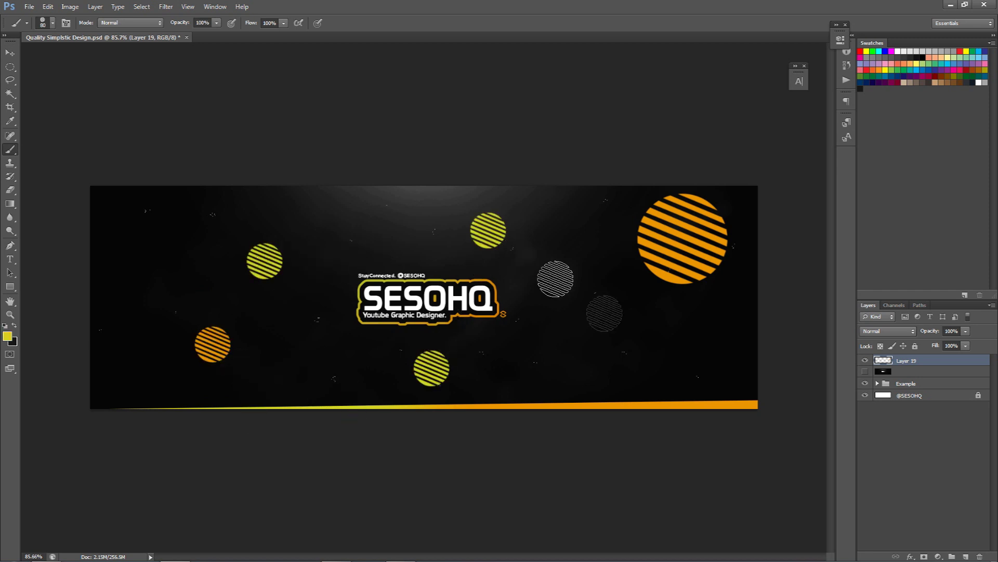
click(698, 358)
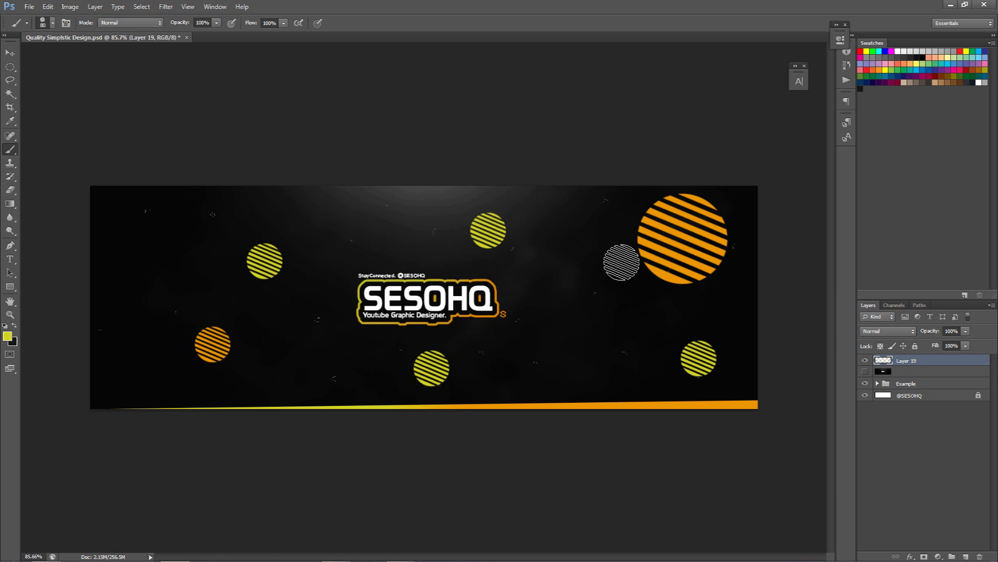
key(Delete)
key(v)
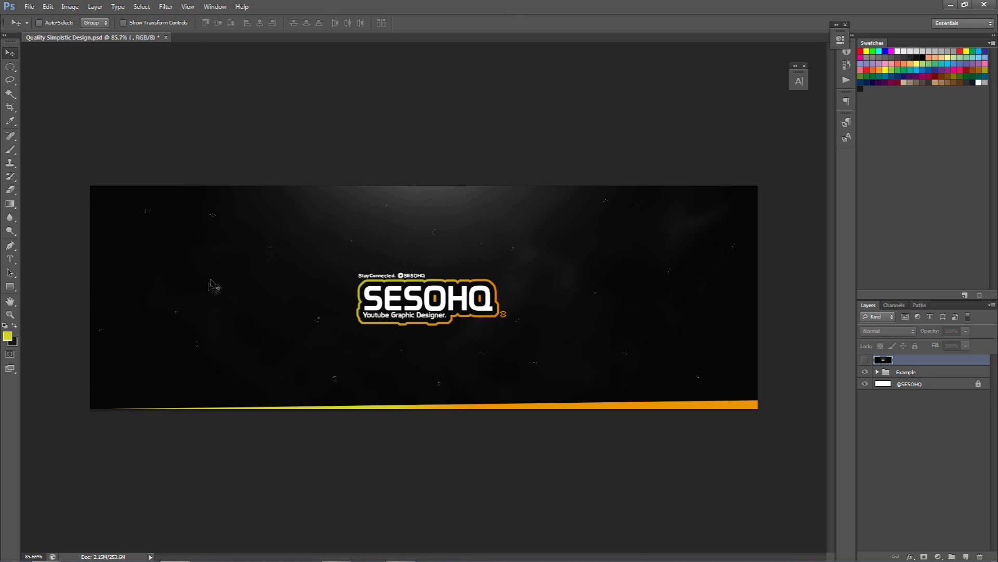
Step: Switch to the browser and examine the smoke background image in the image search results
key(alt+Tab)
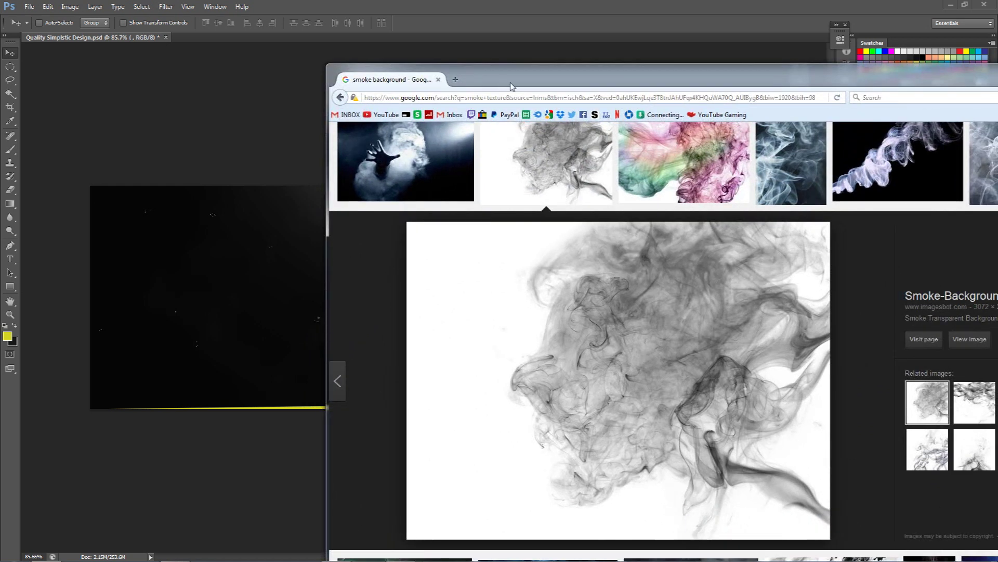
drag(511, 81, 492, 70)
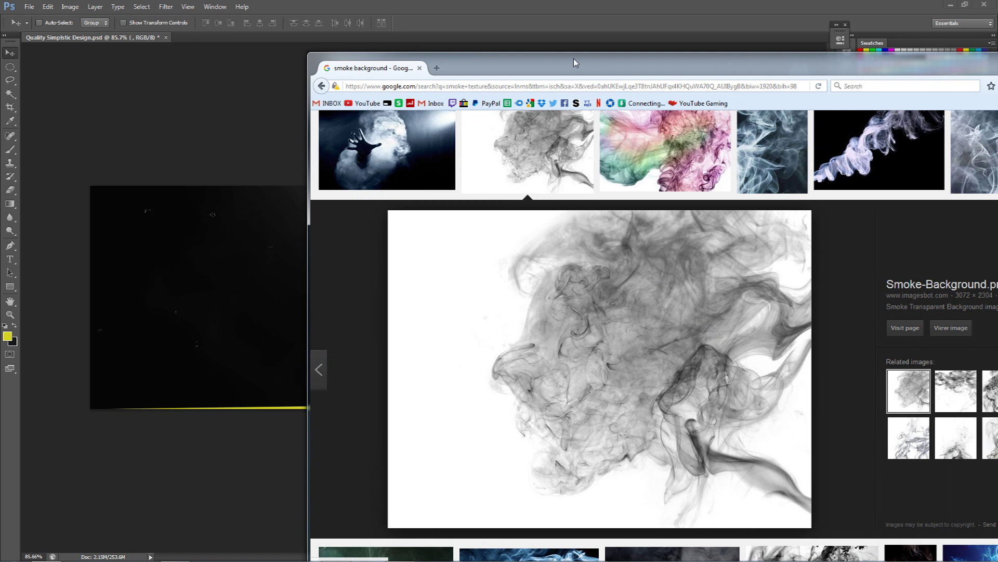
drag(573, 59, 585, 102)
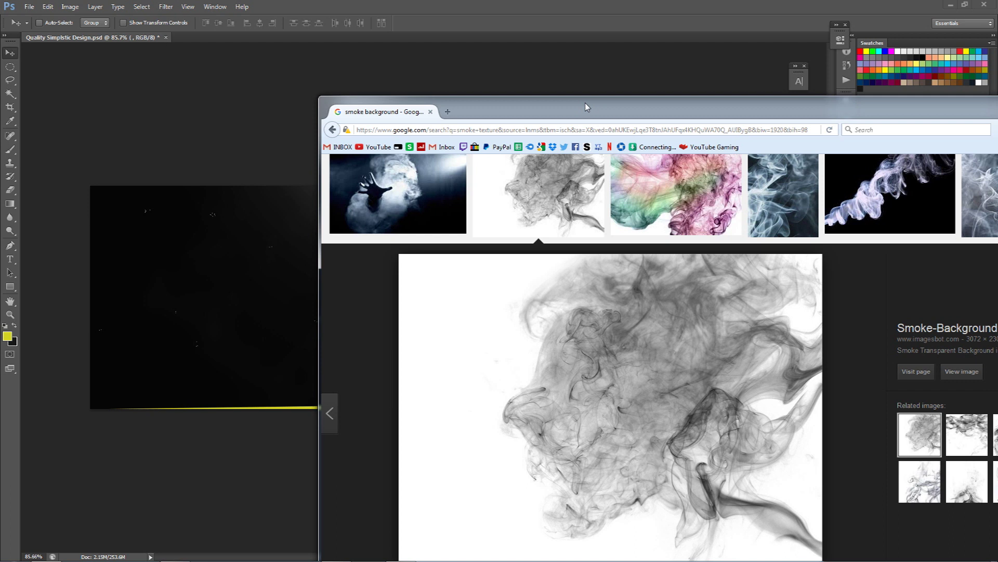
drag(577, 110, 997, 148)
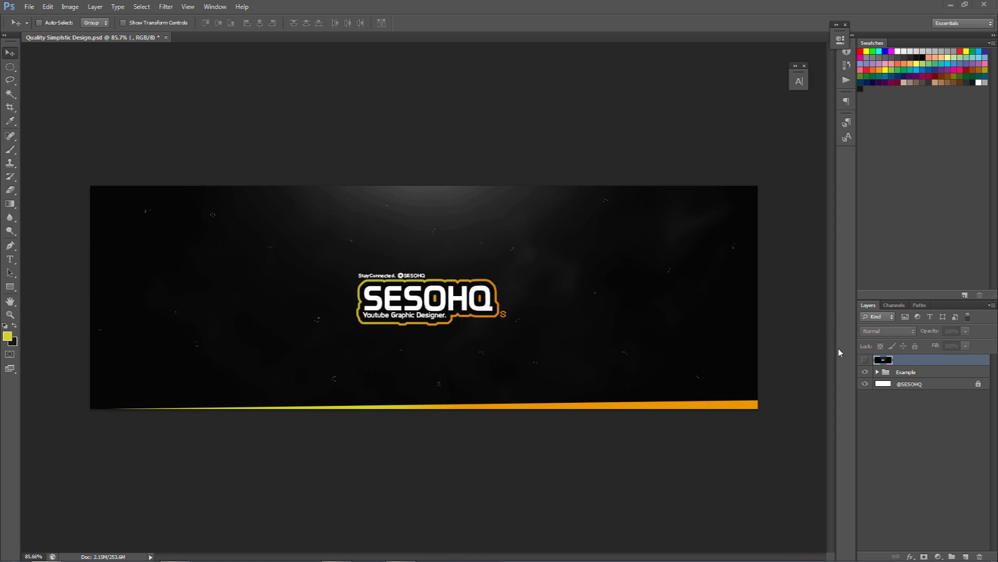
Step: Hide the Example group and create a new layer named Background
click(865, 372)
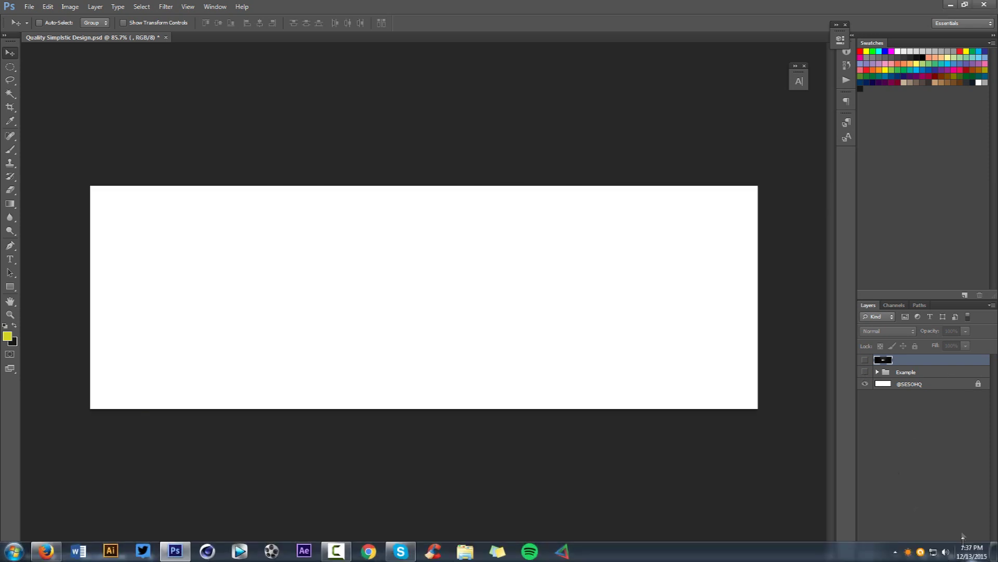
click(966, 557)
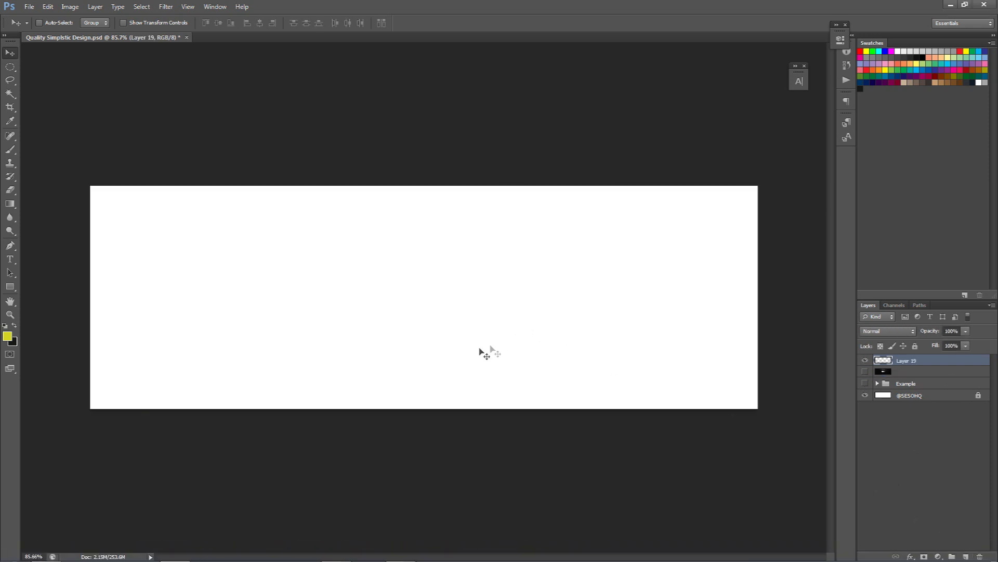
double_click(905, 364)
text(Background)
key(Return)
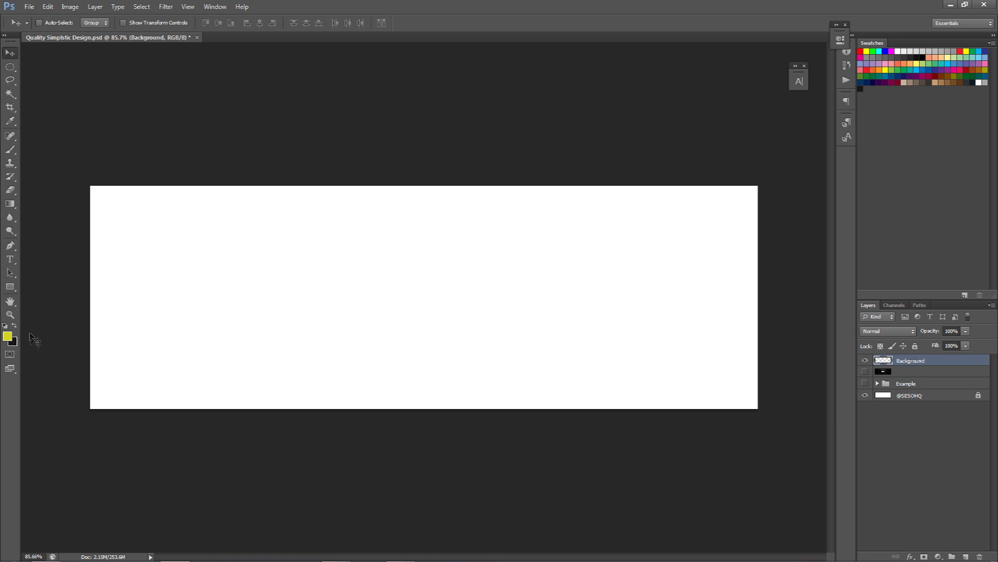
Step: Fill the Background layer with the dark grey background colour #171717
click(12, 342)
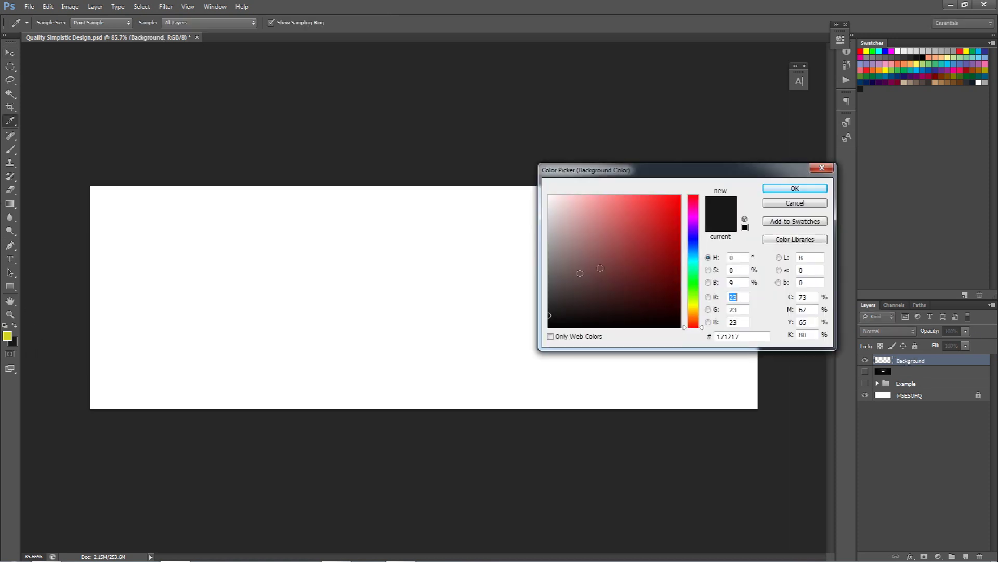
click(727, 337)
click(795, 188)
key(v)
key(alt+BackSpace)
key(ctrl+BackSpace)
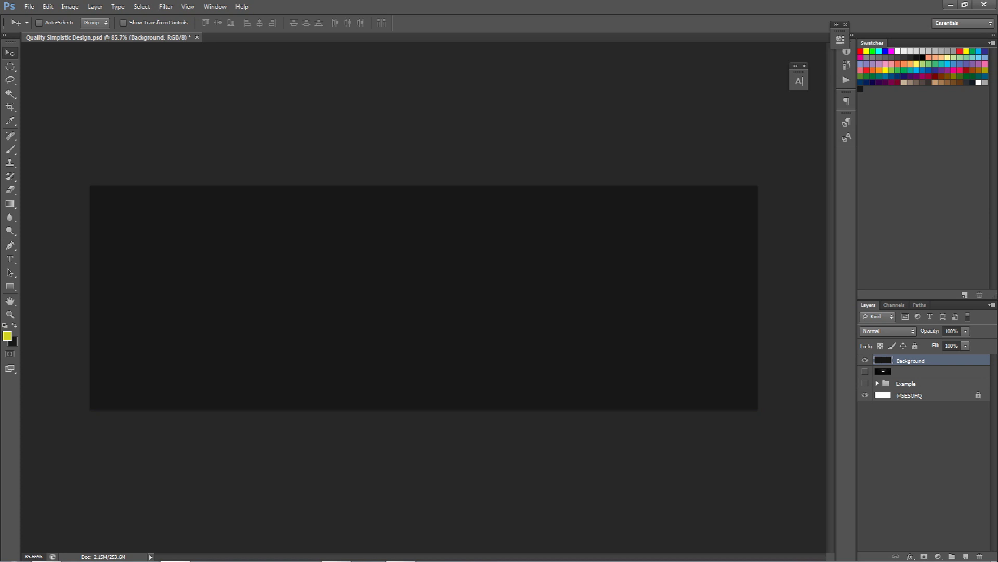
Step: Place the Smoke-Background image, enlarge it past the canvas height and move it to the canvas's left side
drag(285, 260, 323, 243)
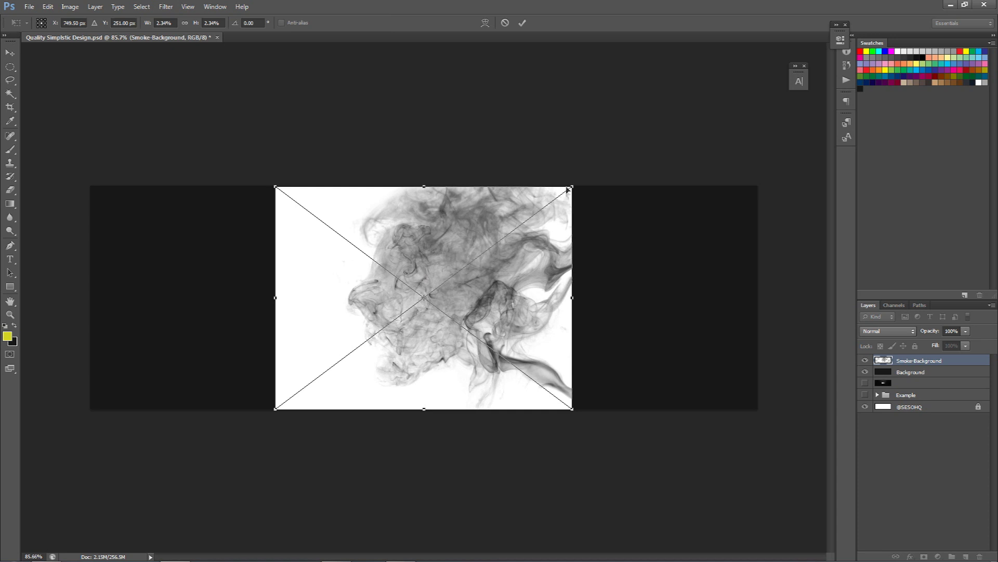
drag(571, 185, 696, 151)
drag(611, 202, 687, 103)
click(522, 23)
drag(539, 288, 429, 335)
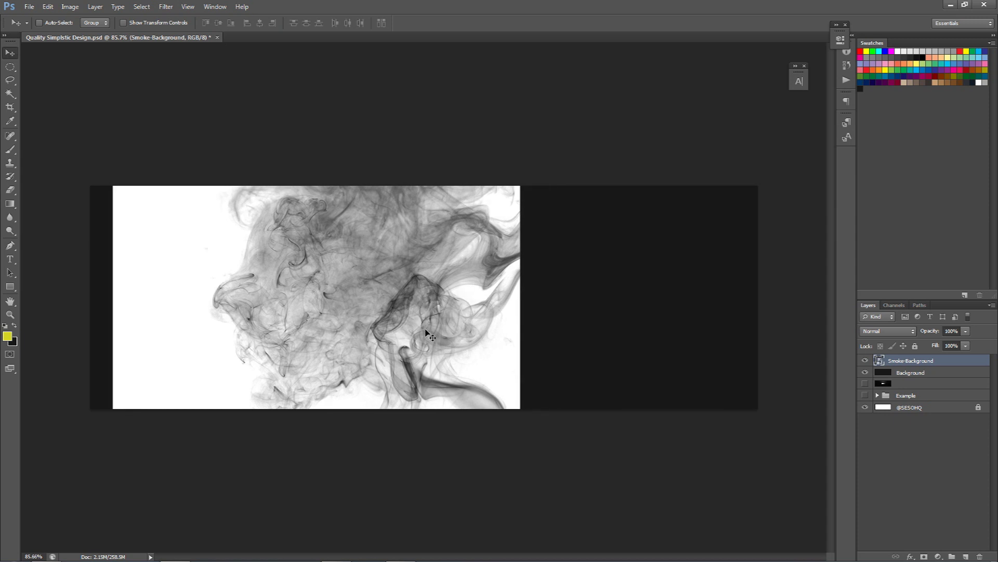
drag(390, 269, 378, 288)
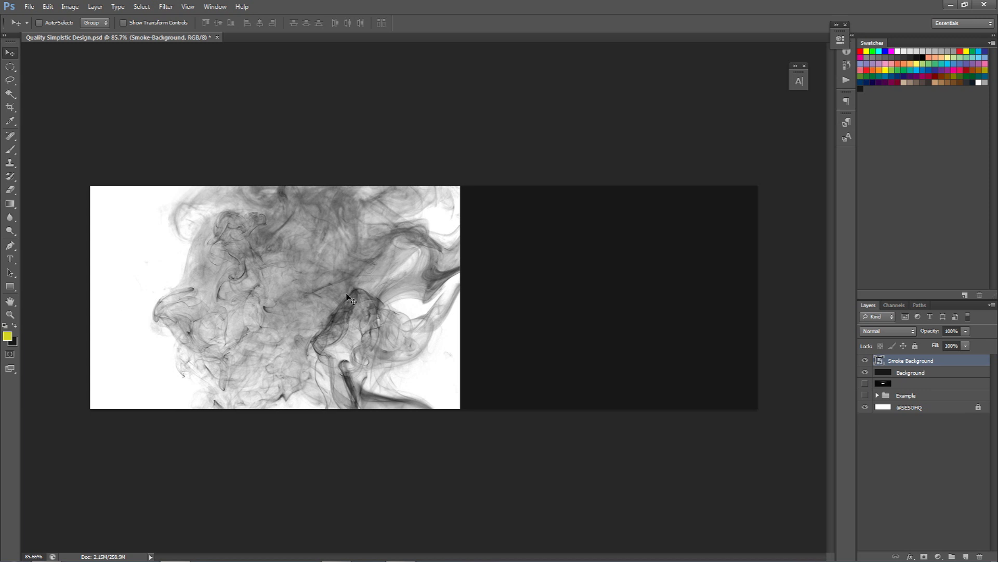
Step: Set the Smoke-Background layer's blend mode to Divide
click(882, 328)
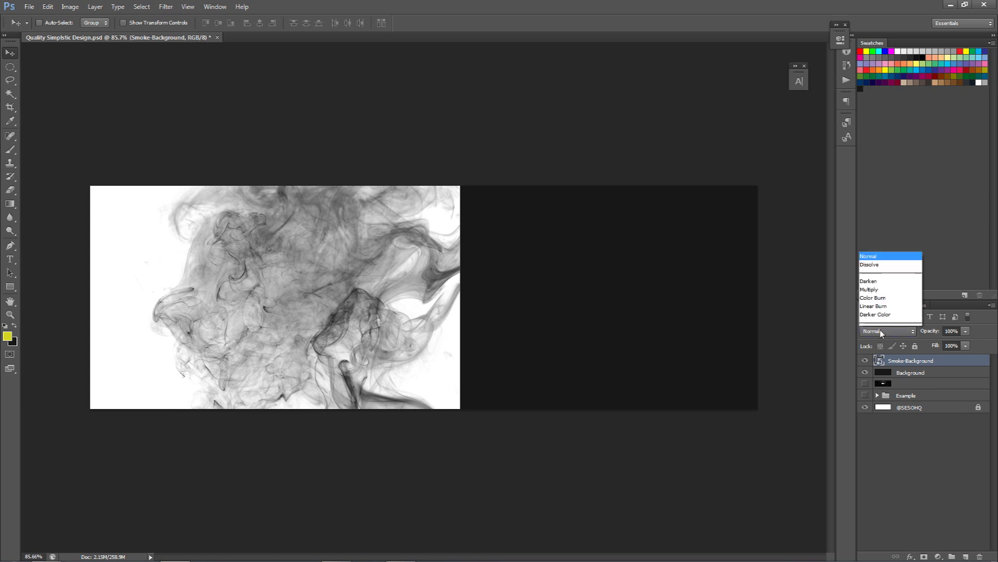
click(928, 238)
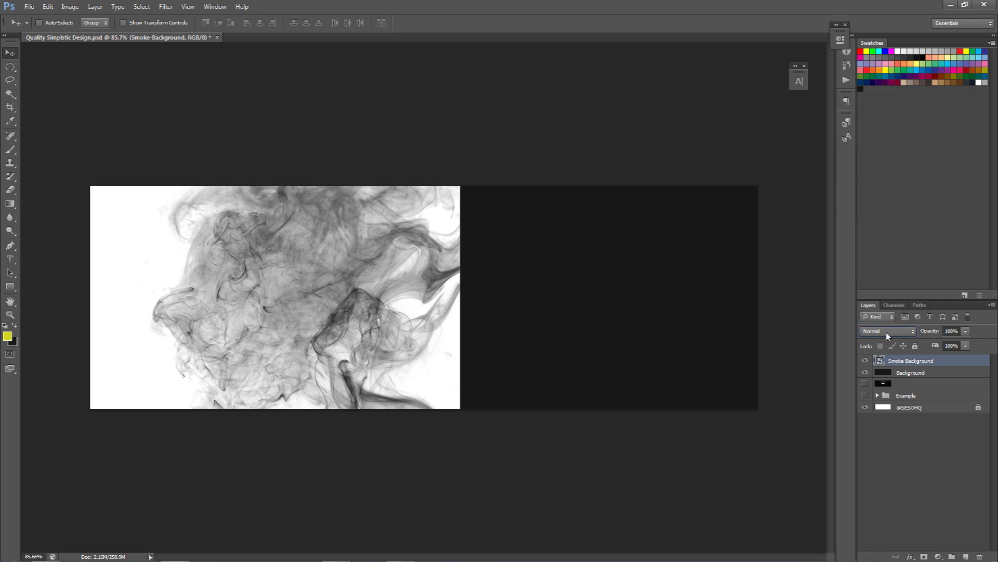
click(886, 334)
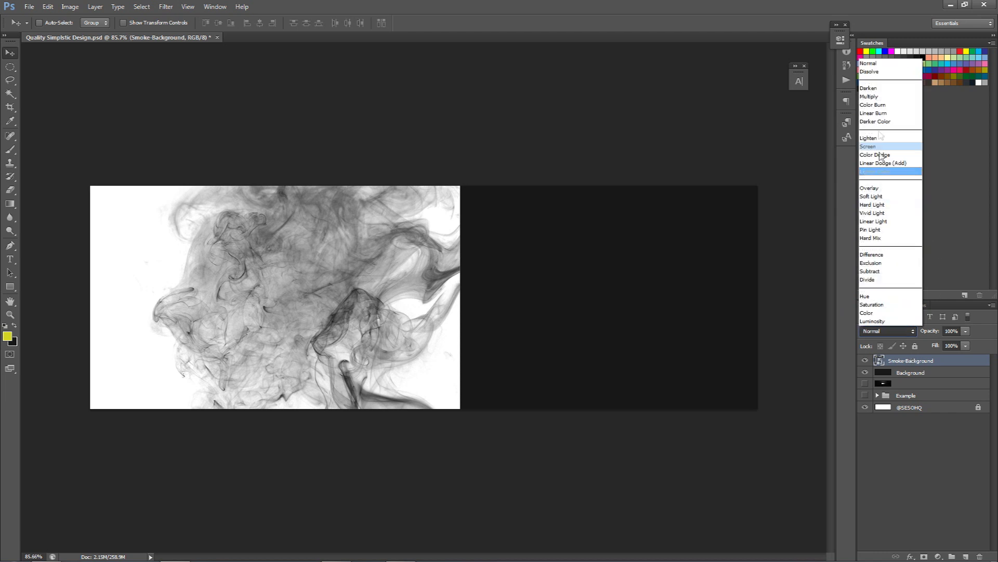
click(868, 279)
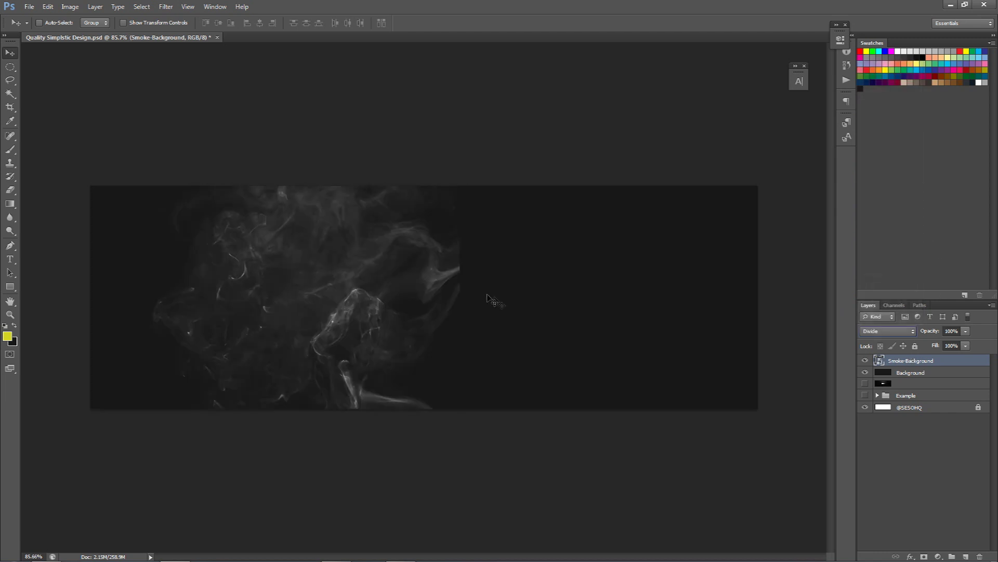
Step: Rasterize the Smoke-Background layer and fade out the smoke's hard right edge with a large soft Eraser
mouse_move(451, 302)
mouse_down()
mouse_move(495, 306)
mouse_move(439, 298)
mouse_up()
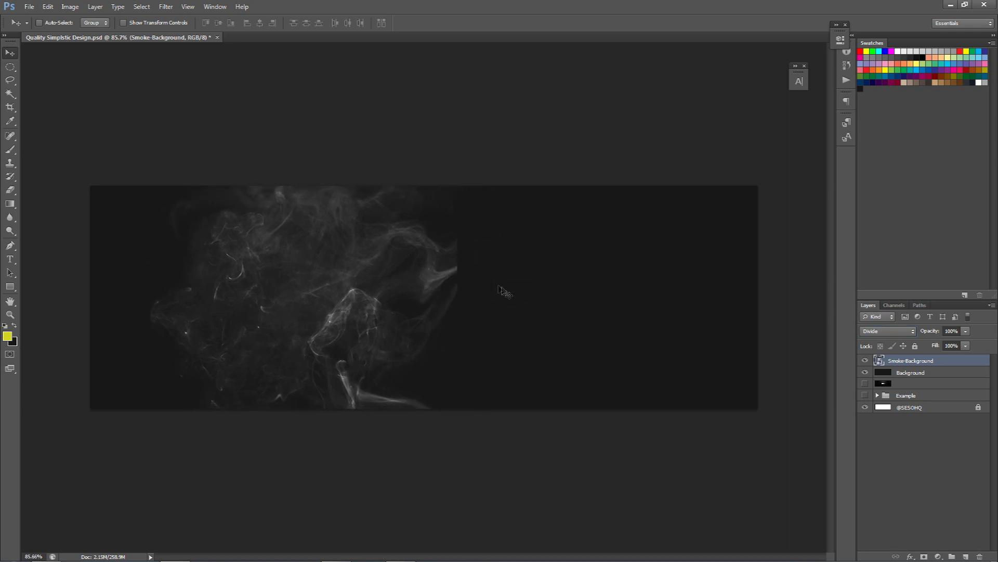
key(e)
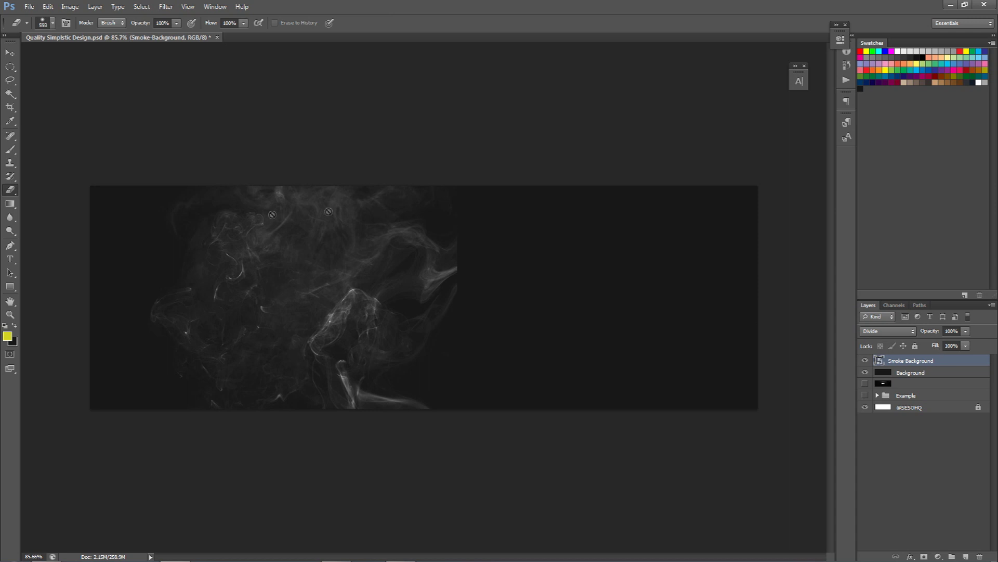
click(505, 268)
click(494, 218)
drag(584, 319, 561, 320)
right_click(918, 359)
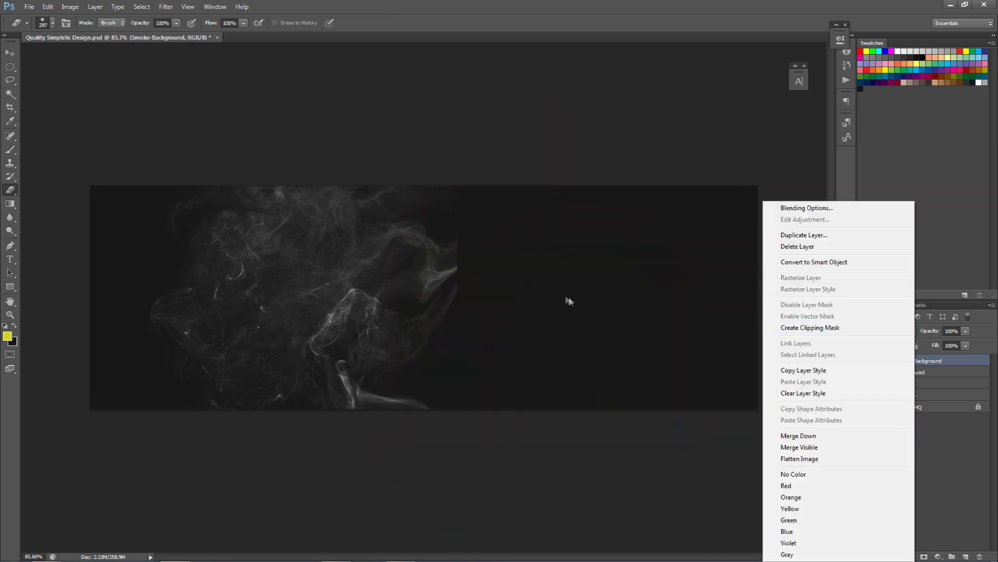
click(562, 307)
drag(554, 312, 554, 305)
right_click(518, 338)
click(475, 337)
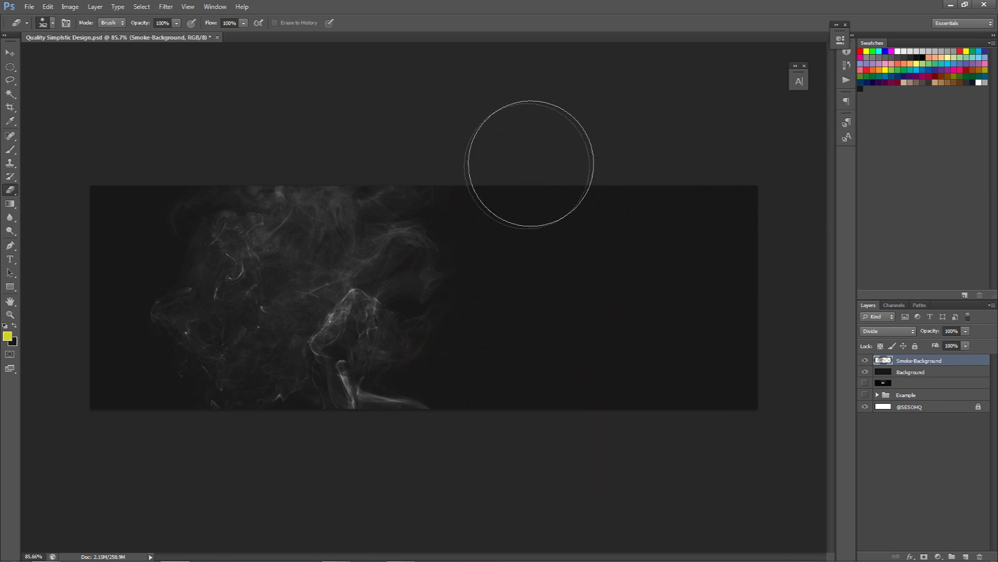
Step: Duplicate the smoke onto the banner's right half and erase the bright smoke along the copy's lower right
key(v)
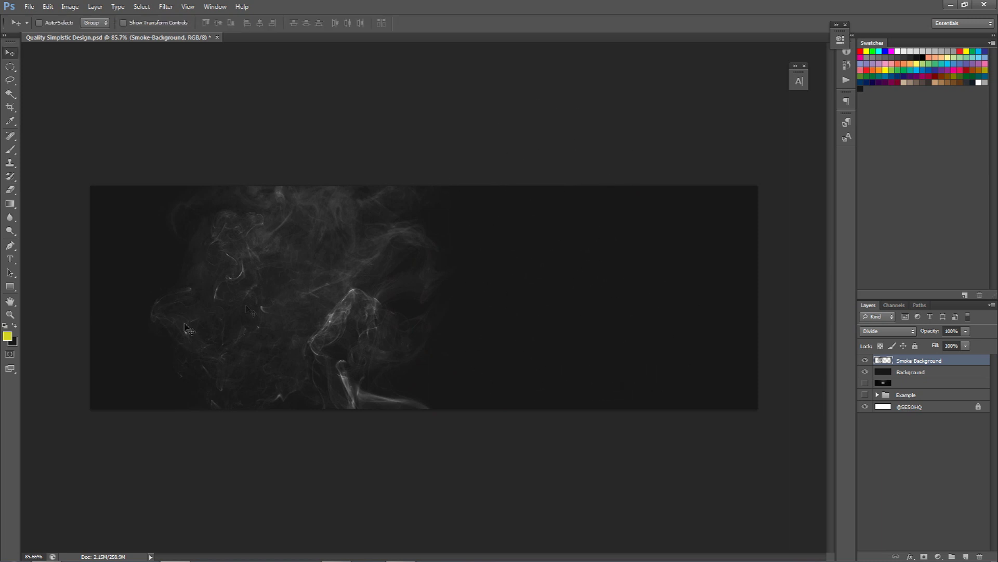
mouse_move(349, 283)
mouse_down()
mouse_move(335, 300)
mouse_move(351, 299)
mouse_up()
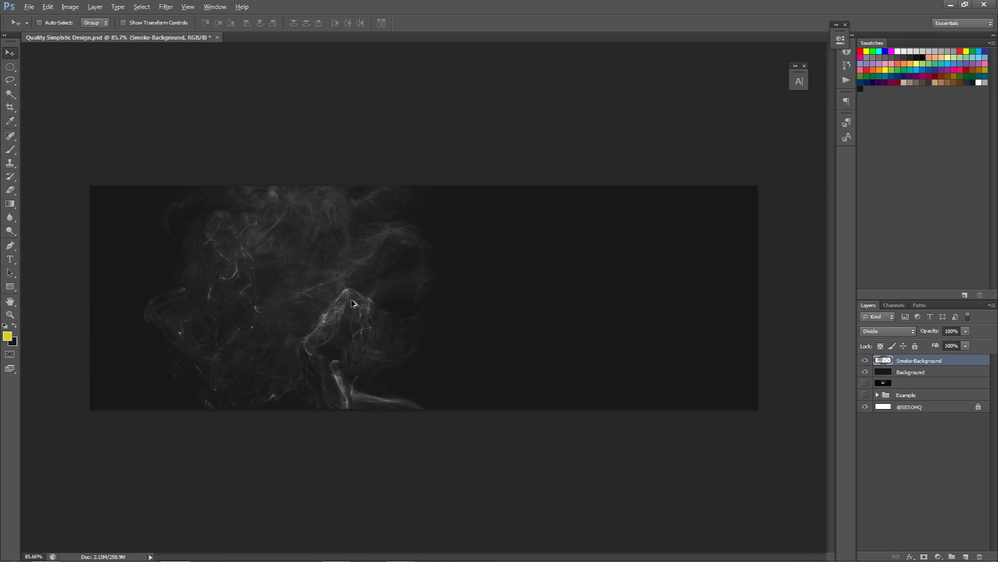
drag(265, 298, 500, 295)
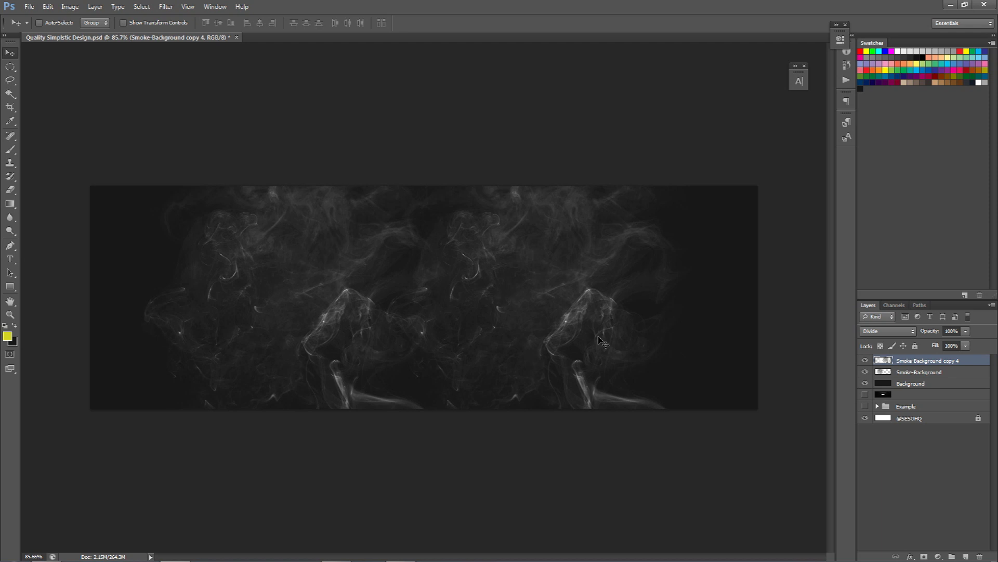
key(e)
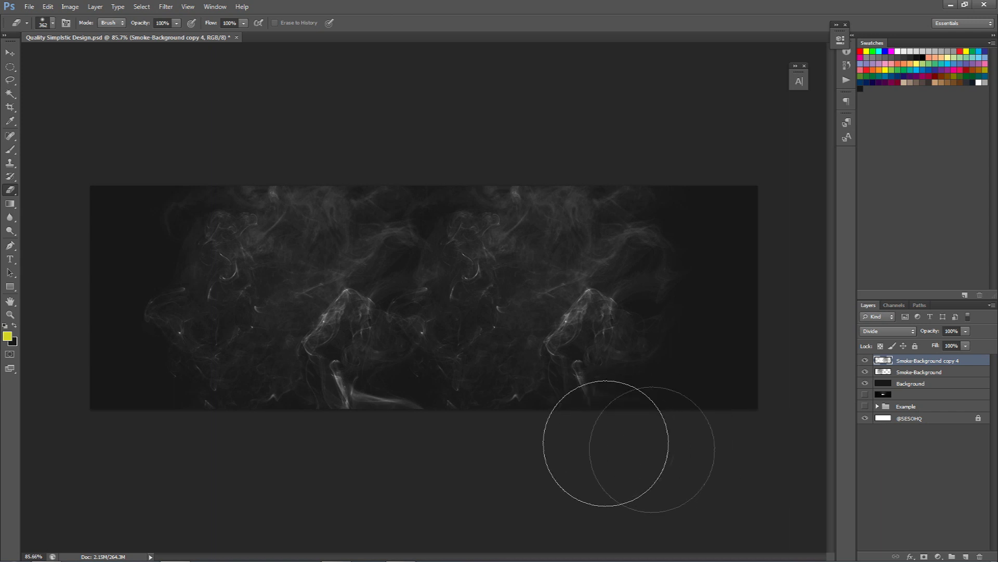
drag(572, 445, 611, 389)
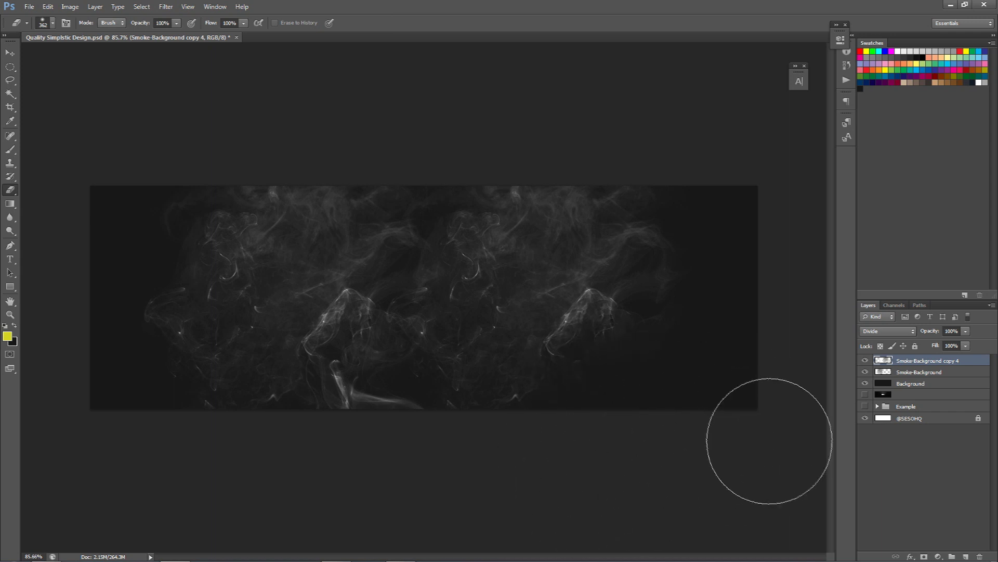
Step: Try flipping the smoke copy both vertically and horizontally
key(ctrl+z)
key(ctrl+t)
right_click(620, 352)
click(641, 522)
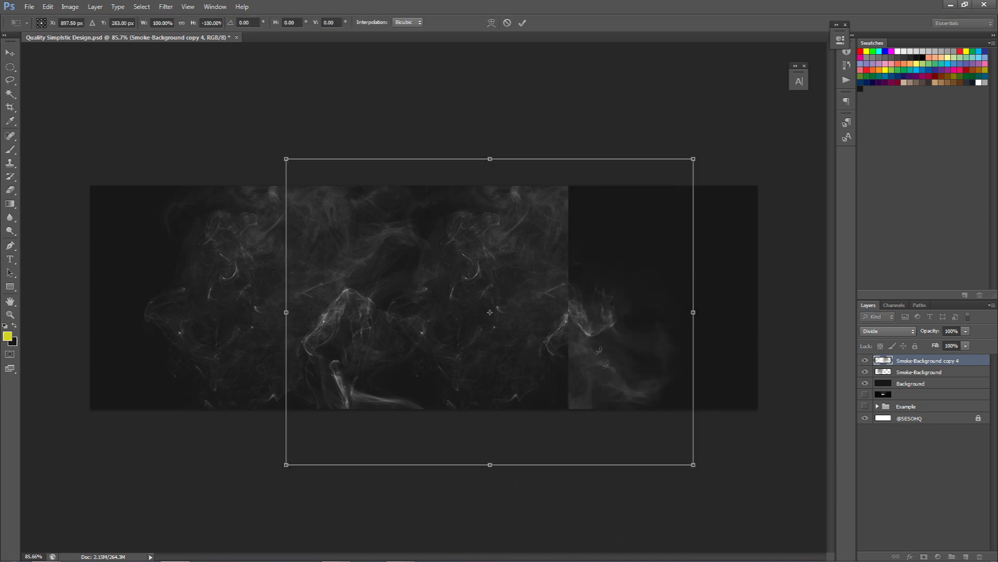
right_click(594, 361)
click(648, 523)
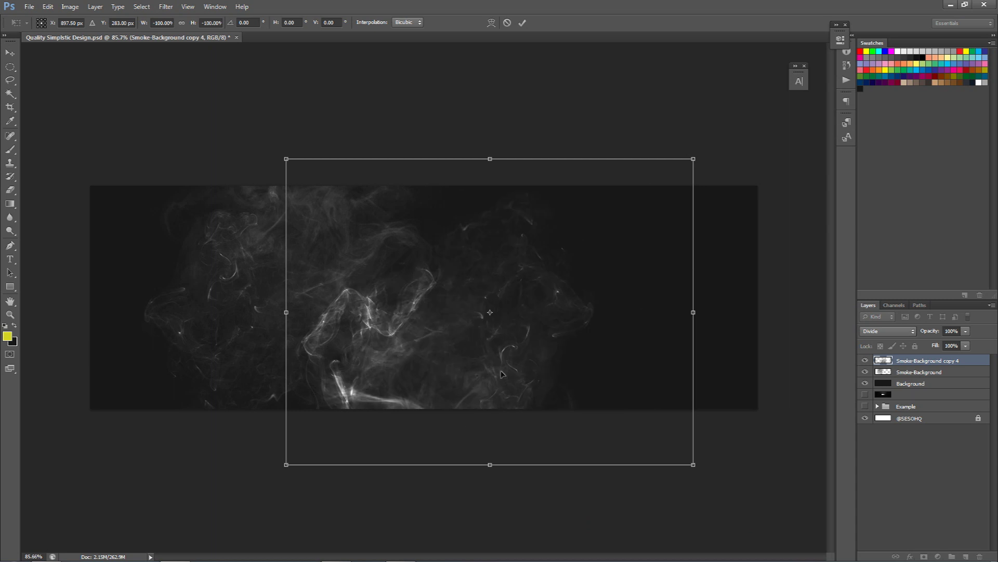
key(Return)
key(e)
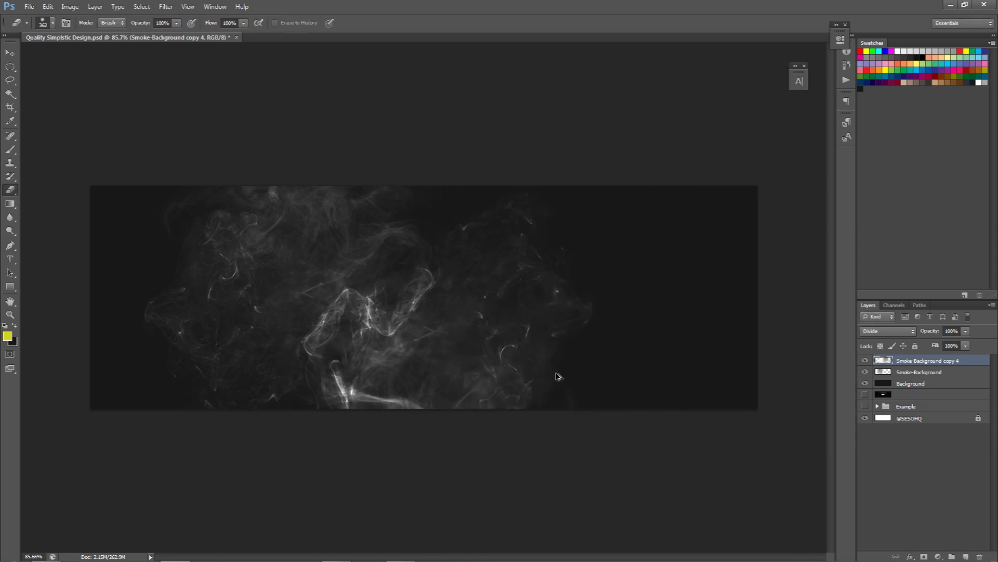
key(b)
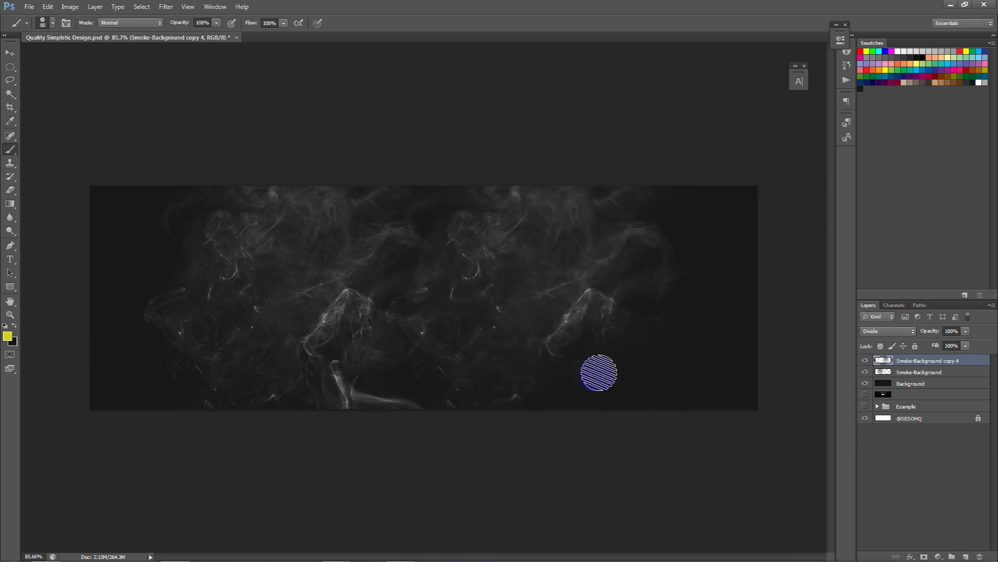
Step: Flip the smoke copy vertically and move it slightly up so it blends with the original smoke
key(ctrl+t)
right_click(554, 371)
click(598, 536)
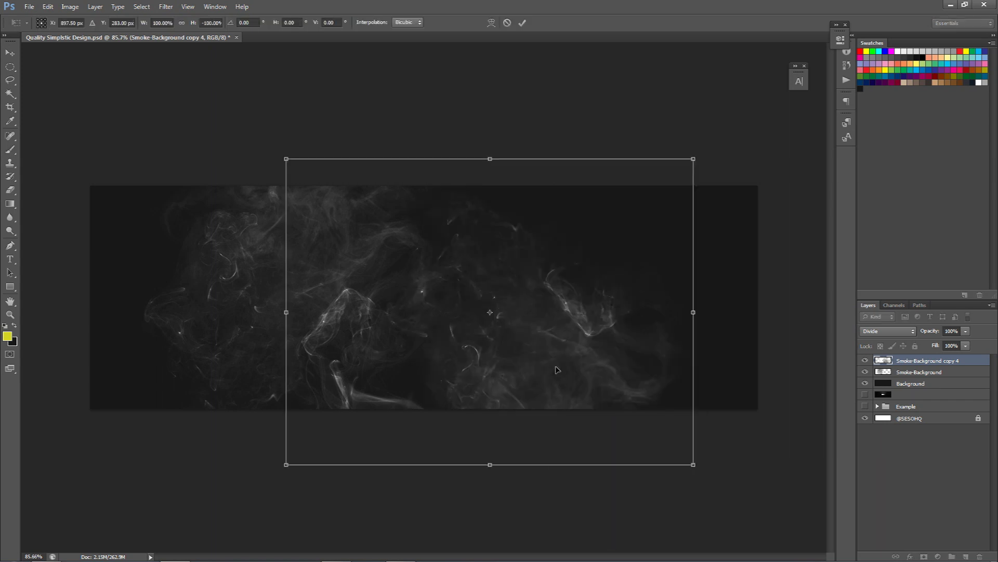
key(Return)
key(v)
drag(553, 367, 564, 323)
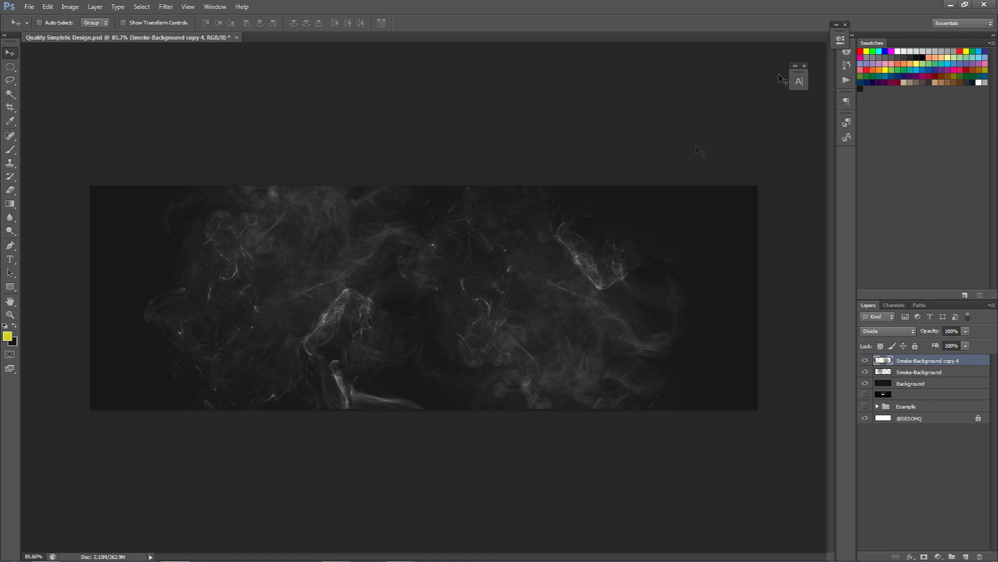
Step: Shift both smoke layers slightly to the left together and merge them into one layer
shift+click(908, 371)
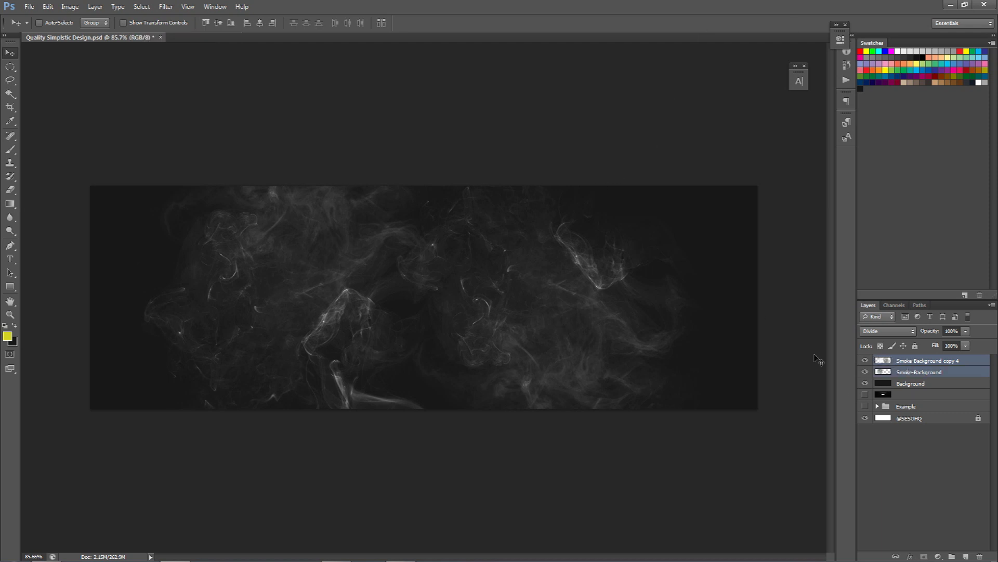
drag(608, 313, 597, 316)
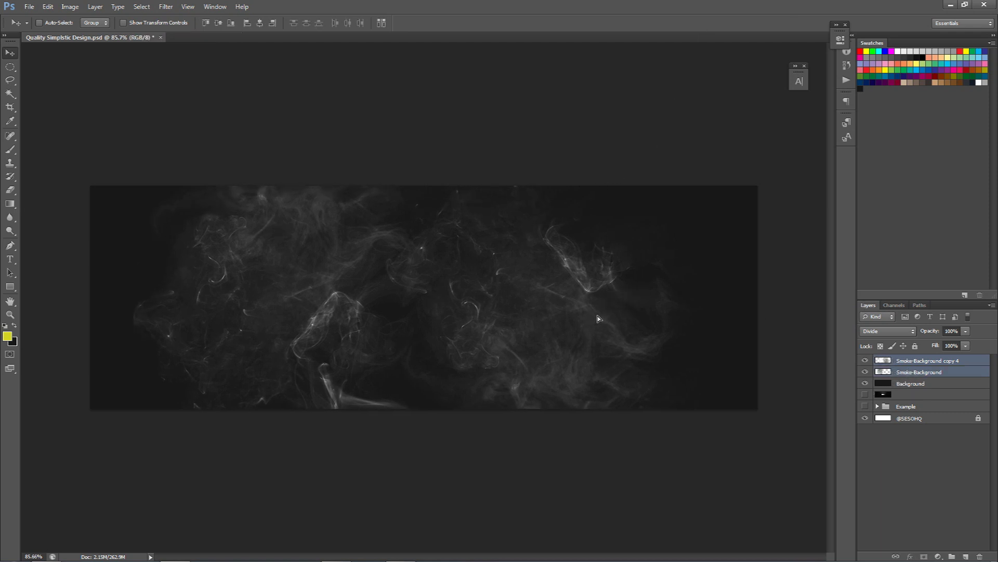
key(ctrl+e)
Step: Set the merged smoke layer's blend mode to Divide and centre the smoke across the banner
click(891, 330)
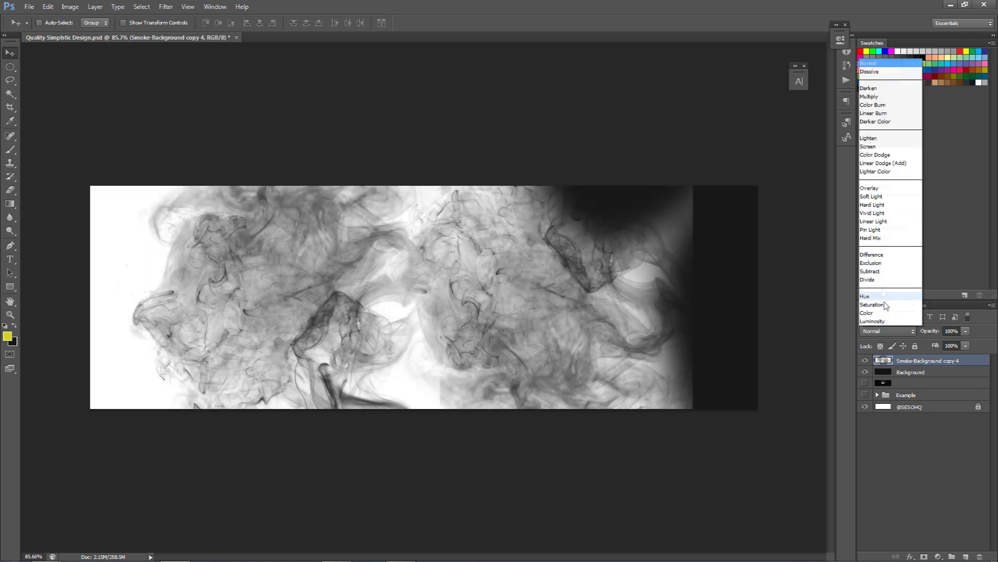
click(879, 294)
drag(506, 291, 507, 297)
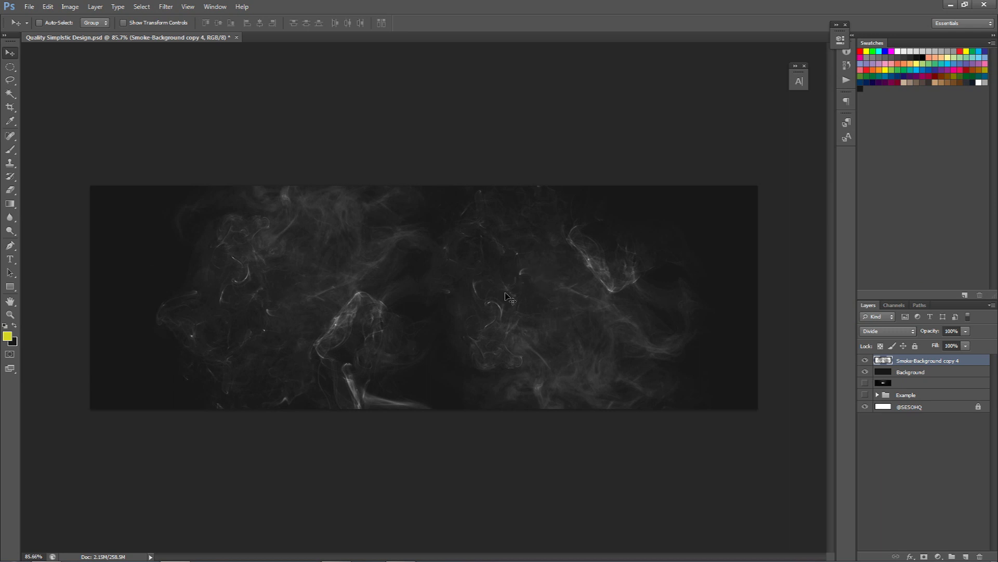
Step: Apply a Gaussian Blur with a 12-pixel radius to the merged smoke layer
click(147, 7)
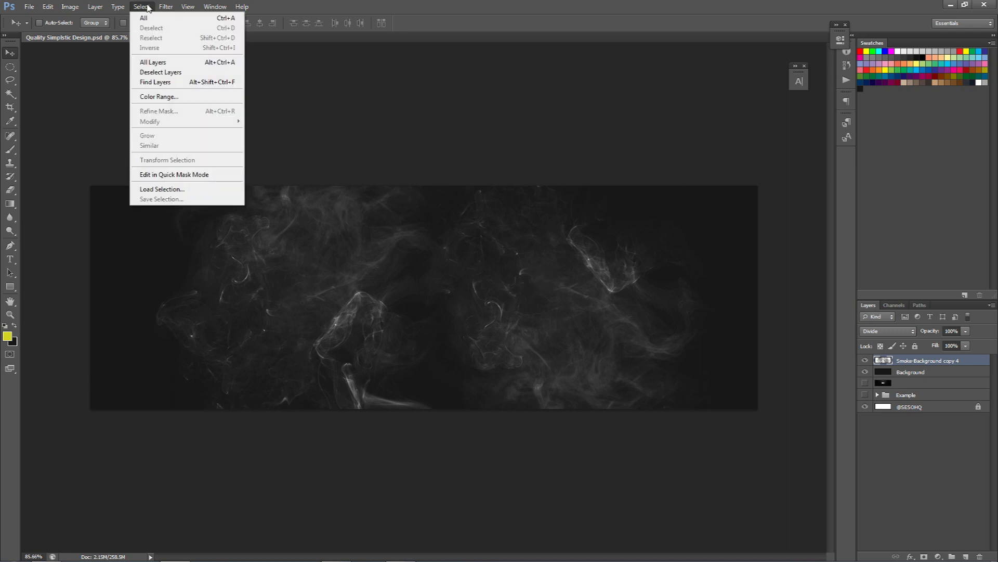
mouse_move(166, 7)
mouse_move(179, 106)
click(311, 185)
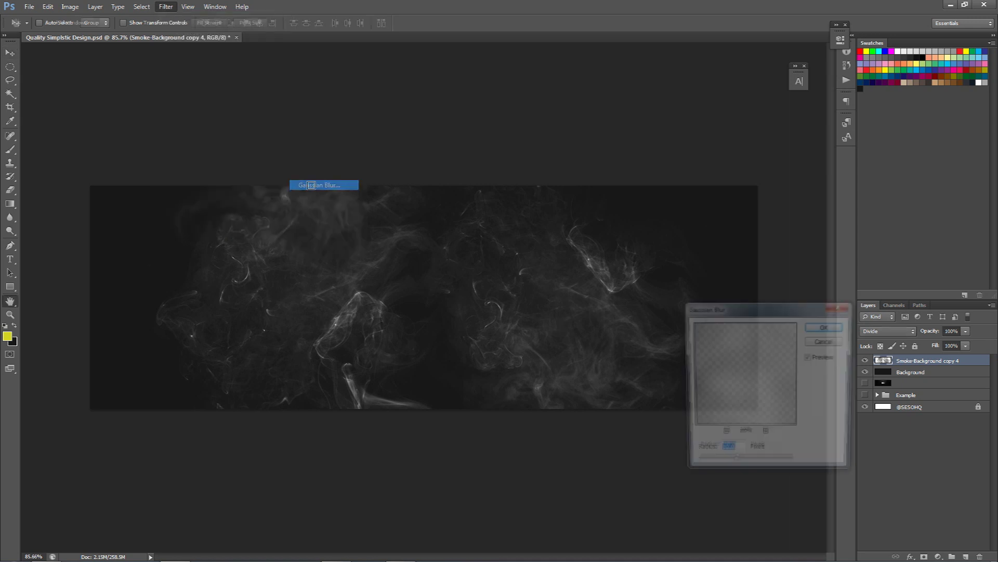
drag(705, 300, 463, 230)
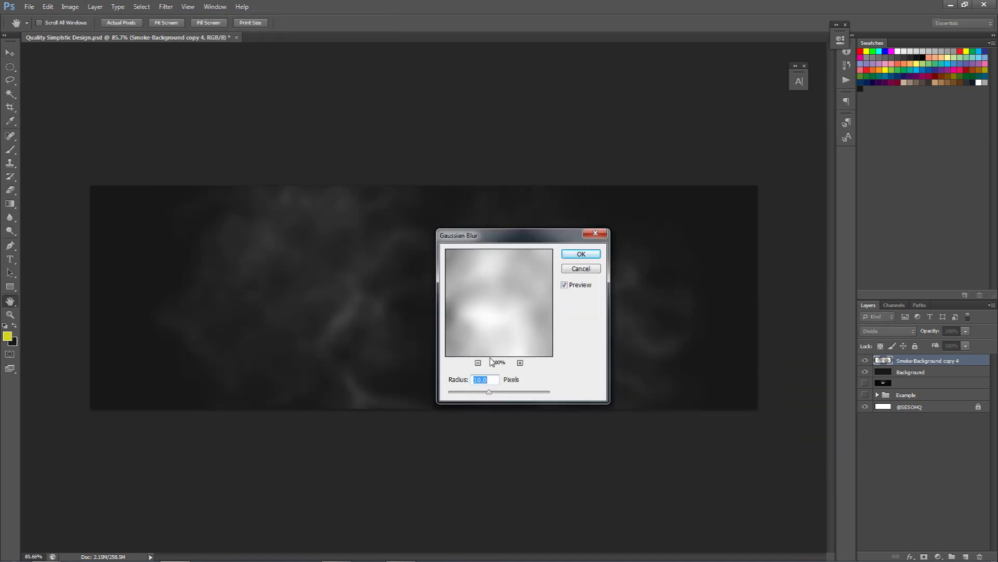
text(12)
click(581, 253)
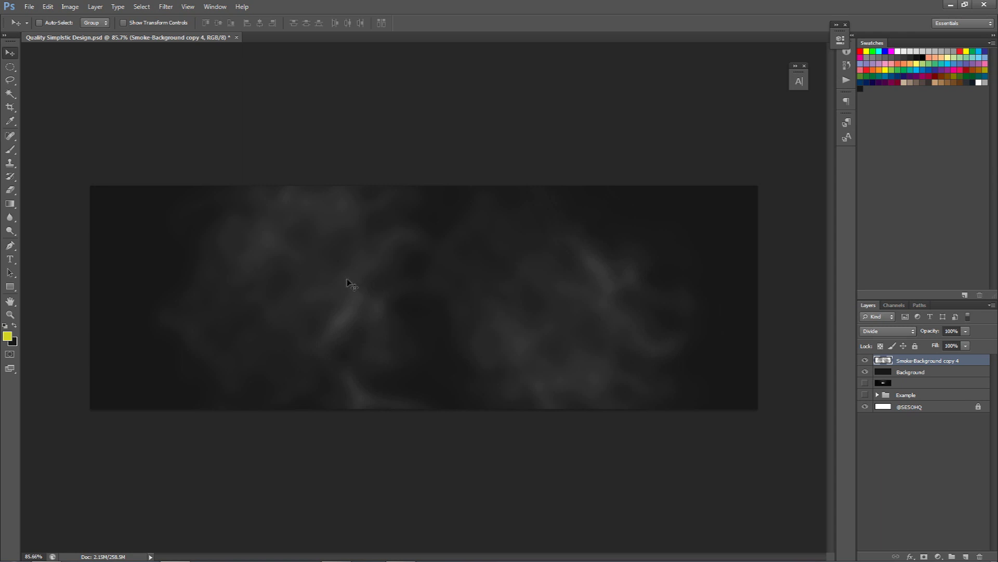
Step: Add a Brightness/Contrast adjustment layer above the smoke, lowering the brightness and raising the contrast to about 34
click(938, 556)
click(916, 364)
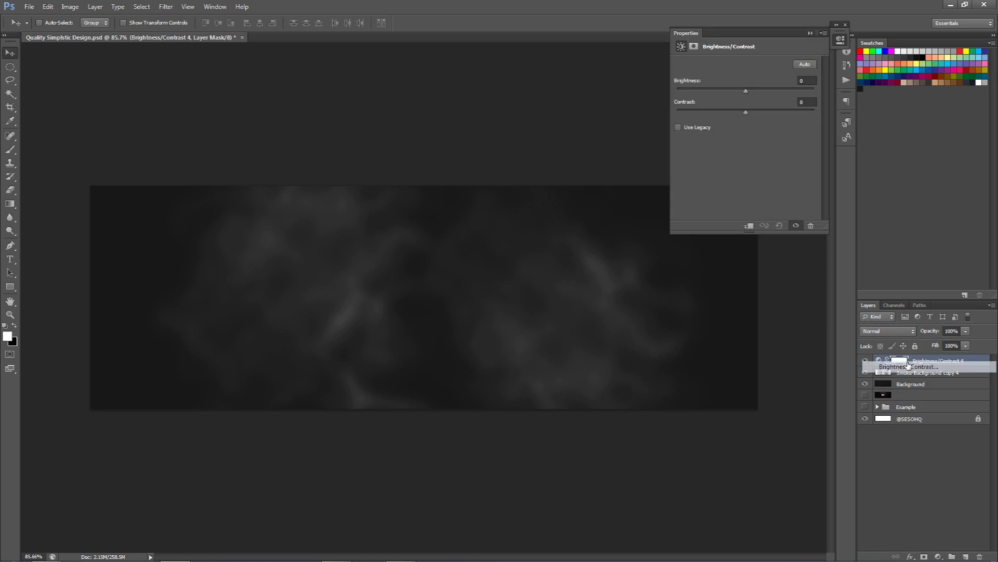
click(711, 90)
drag(718, 92, 722, 91)
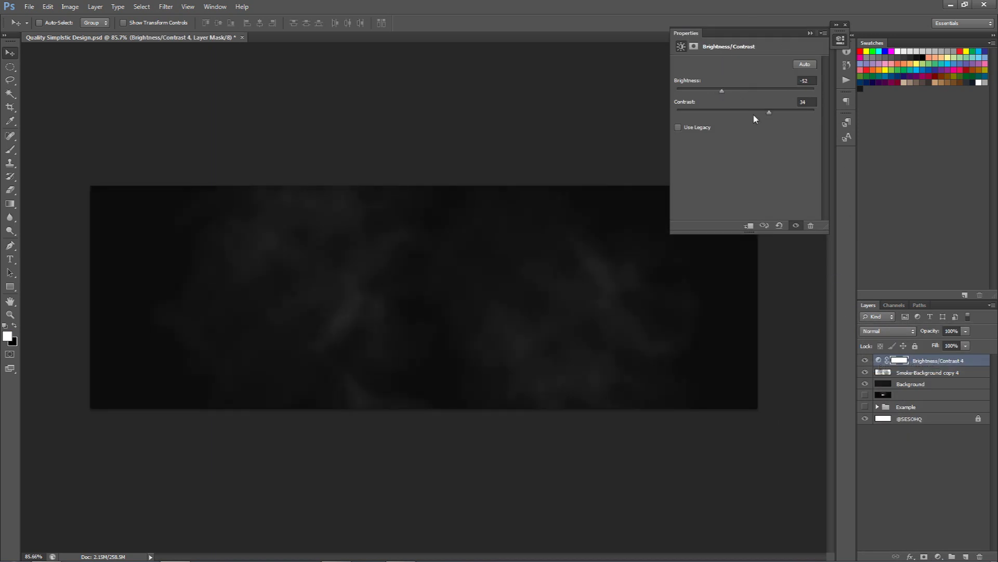
click(728, 91)
drag(778, 112, 769, 113)
Step: Set the adjustment layer's brightness to -40 and its contrast to 25, and collapse its properties
click(803, 80)
key(Tab)
text(30)
key(Return)
text(25)
key(Tab)
click(919, 358)
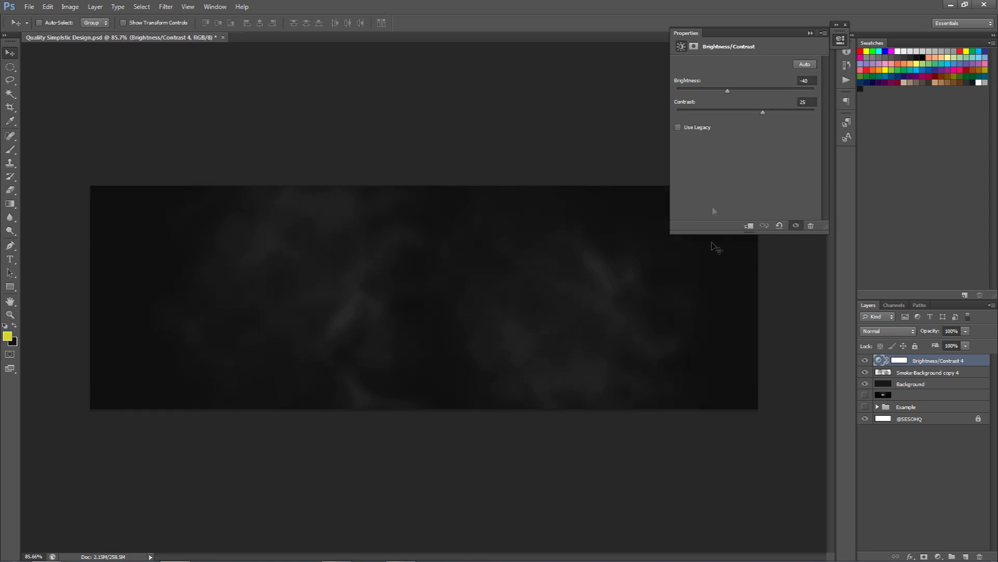
click(839, 44)
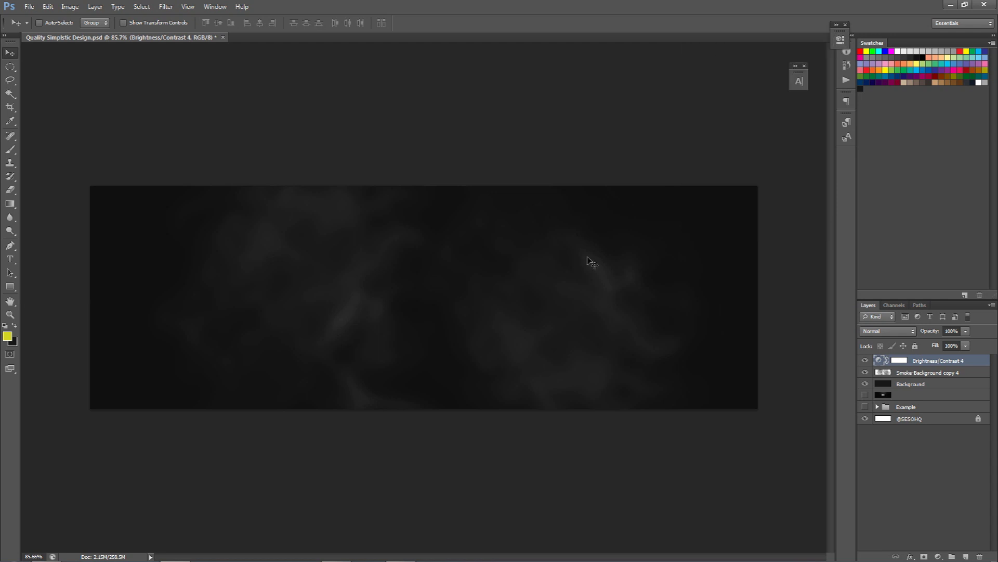
Step: Add the text "SESOHQ" to the banner in the Prototype font and colour it white (#ffffff)
key(t)
click(407, 295)
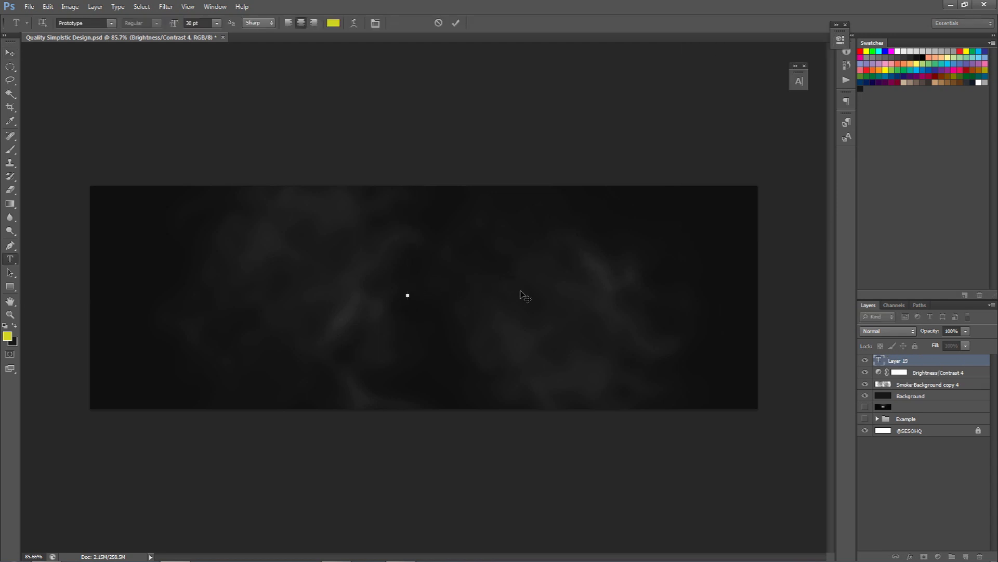
text(SESOHQ)
key(ctrl+a)
click(333, 22)
click(552, 171)
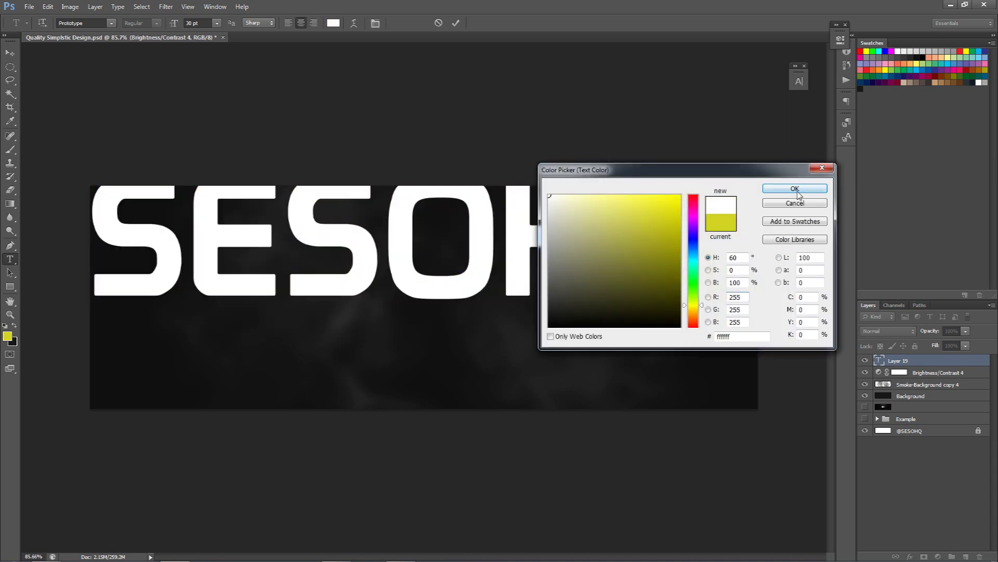
click(795, 190)
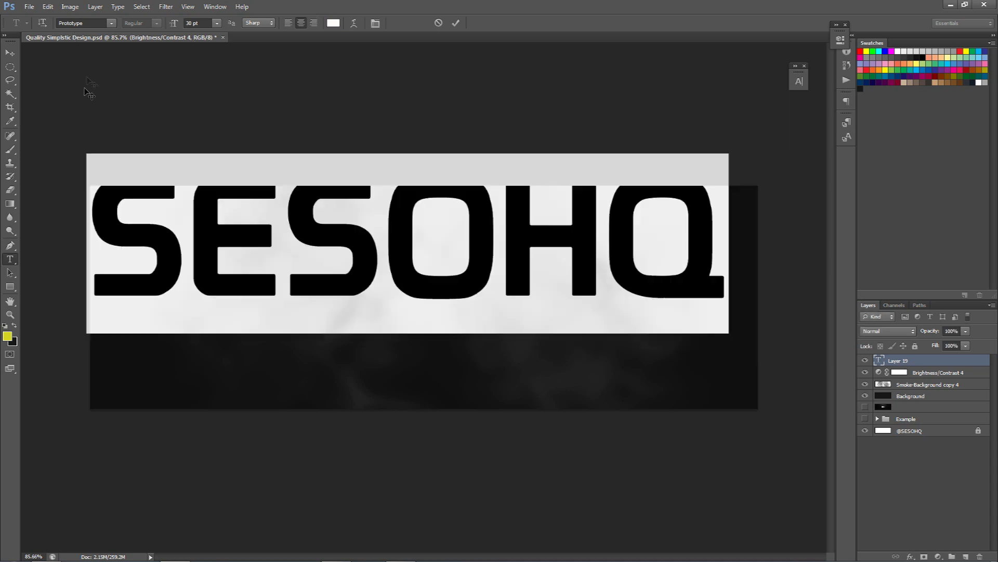
Step: Set the SESOHQ text's size to 6 pt and move it to the centre of the banner using the guides
click(216, 23)
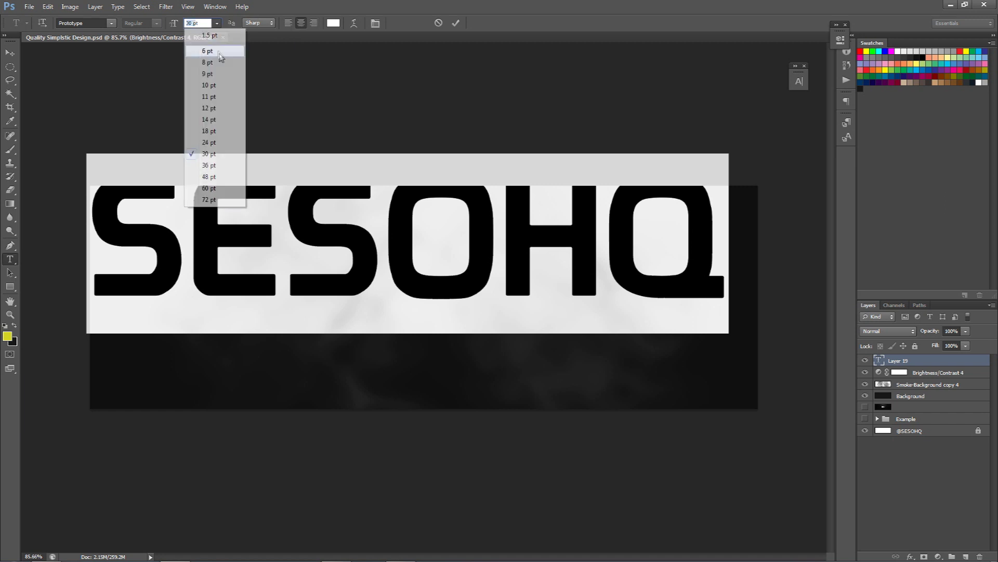
click(220, 56)
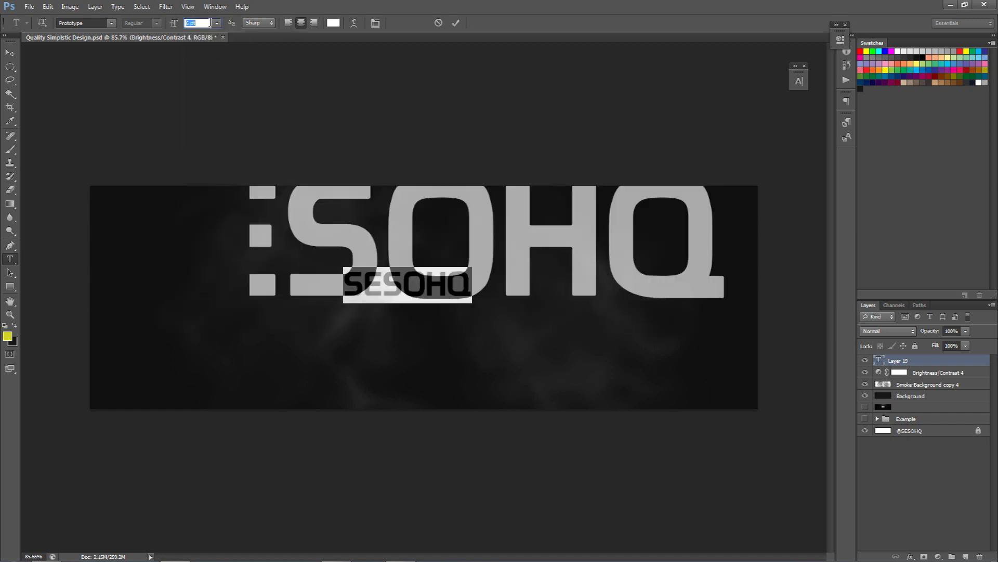
click(455, 23)
key(ctrl+semicolon)
key(v)
drag(407, 286, 468, 295)
key(ctrl+semicolon)
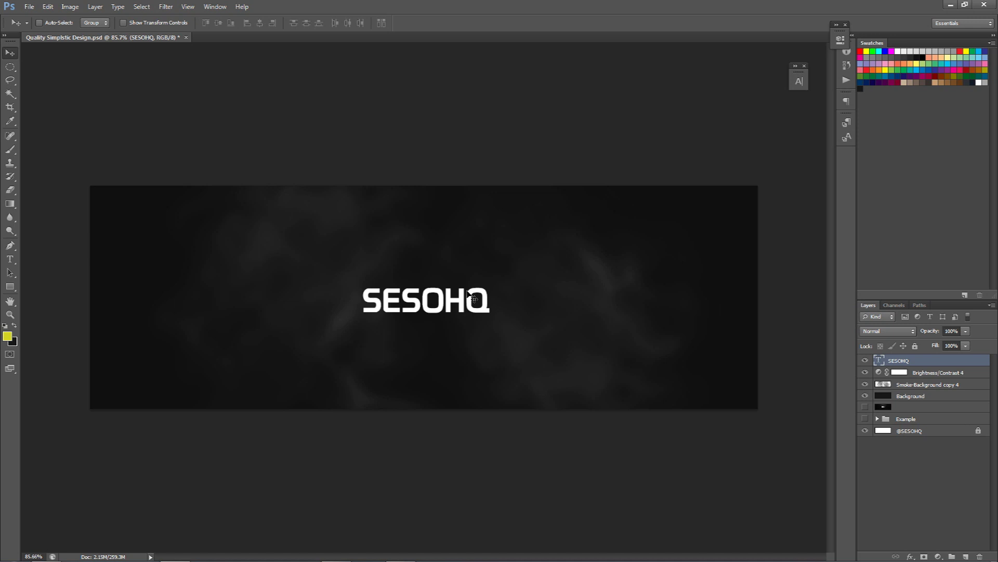
Step: Duplicate the SESOHQ text just below the original and change the copy's wording to "YouTube Graphic Designer."
drag(473, 298, 451, 314)
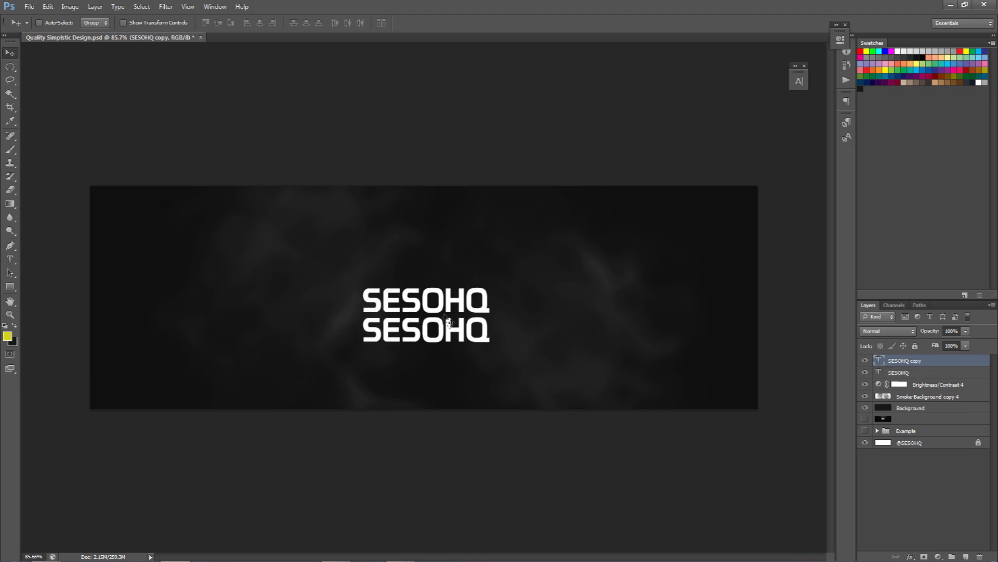
key(t)
double_click(443, 318)
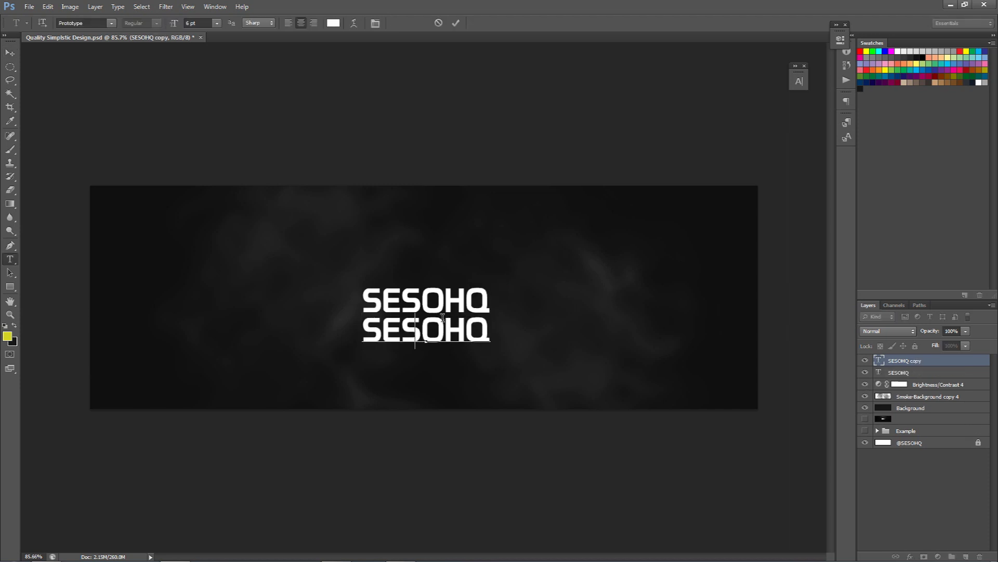
text(YouTube)
key(Home)
text(Graphic Designer)
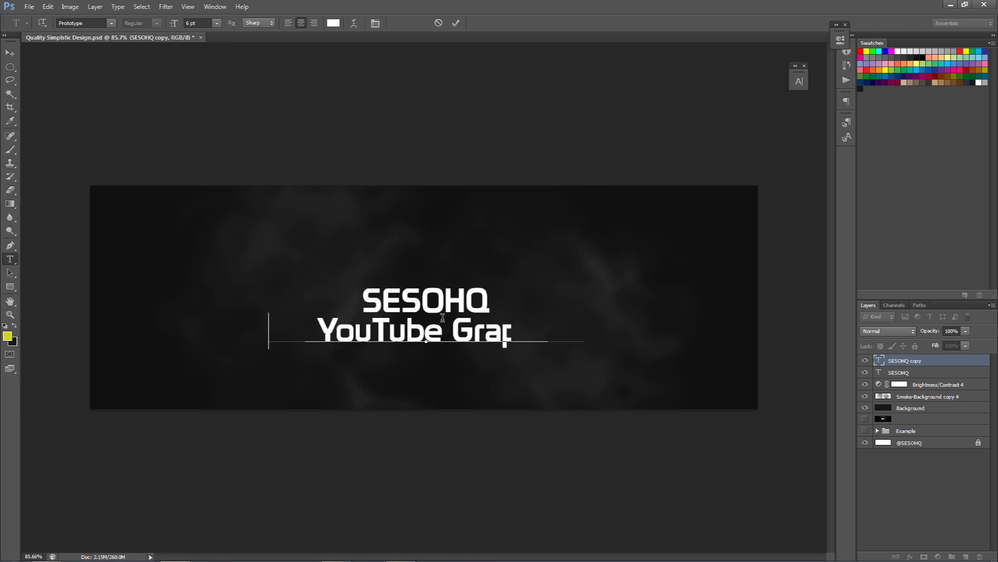
key(ctrl+a)
click(241, 329)
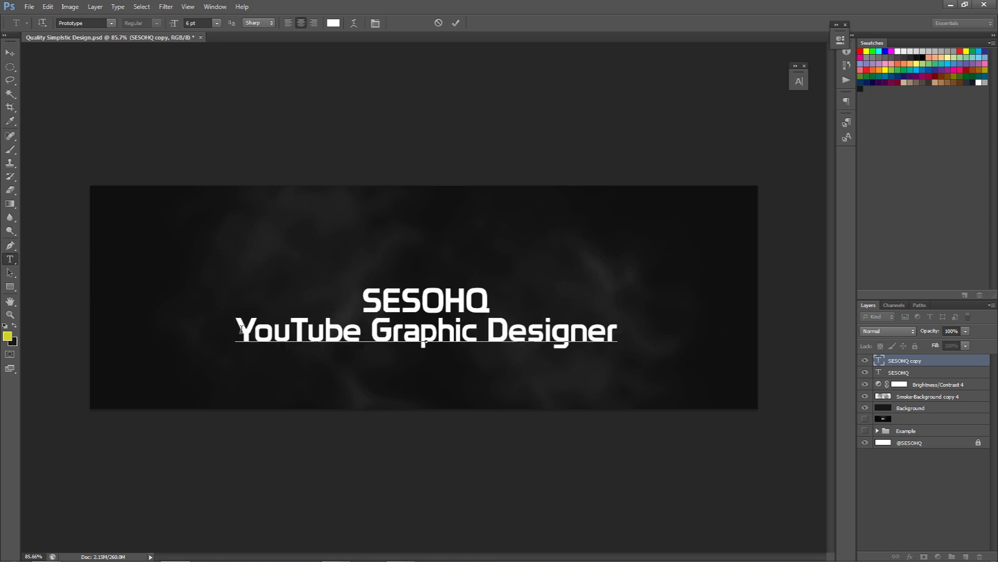
key(End)
text(.)
Step: Set the "YouTube Graphic Designer." text to 1.5 pt and move it directly beneath SESOHQ, aligned with the start of the S
key(ctrl+a)
click(201, 23)
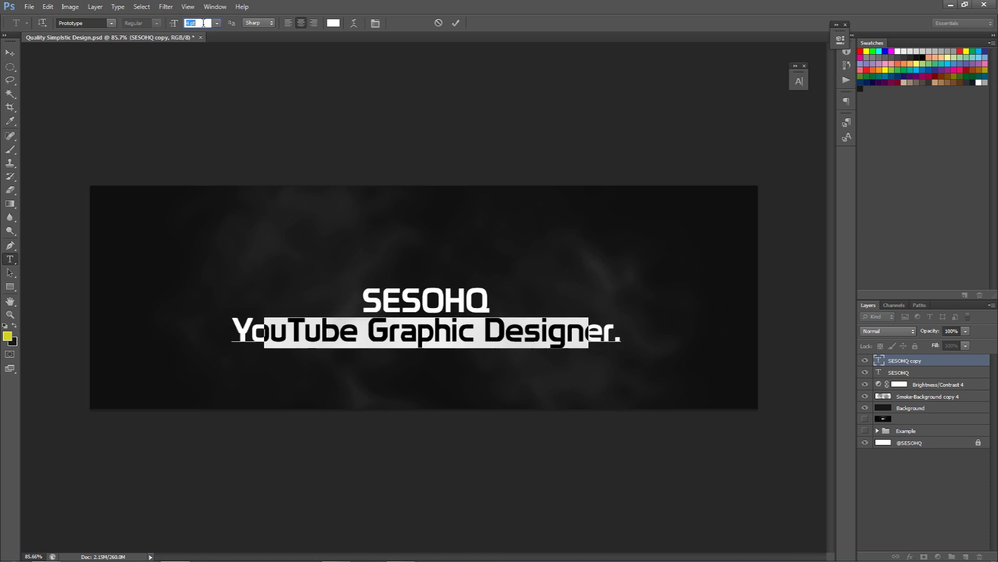
scroll(203, 23, down, 10)
scroll(203, 23, up, 2)
scroll(202, 22, down, 2)
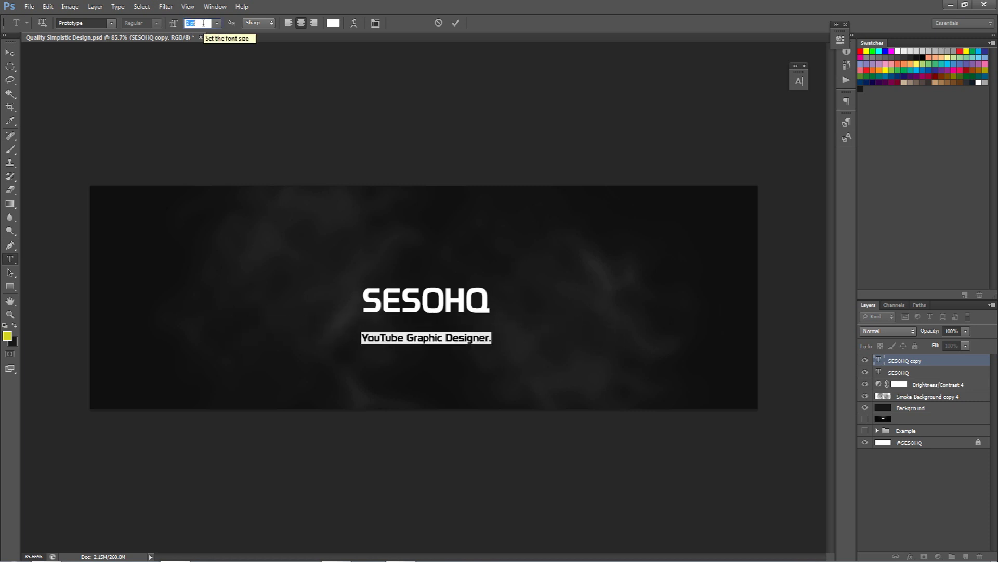
scroll(203, 23, down, 1)
click(456, 23)
key(v)
drag(471, 287, 458, 268)
scroll(367, 316, up, 5)
drag(382, 327, 401, 319)
scroll(401, 318, down, 1)
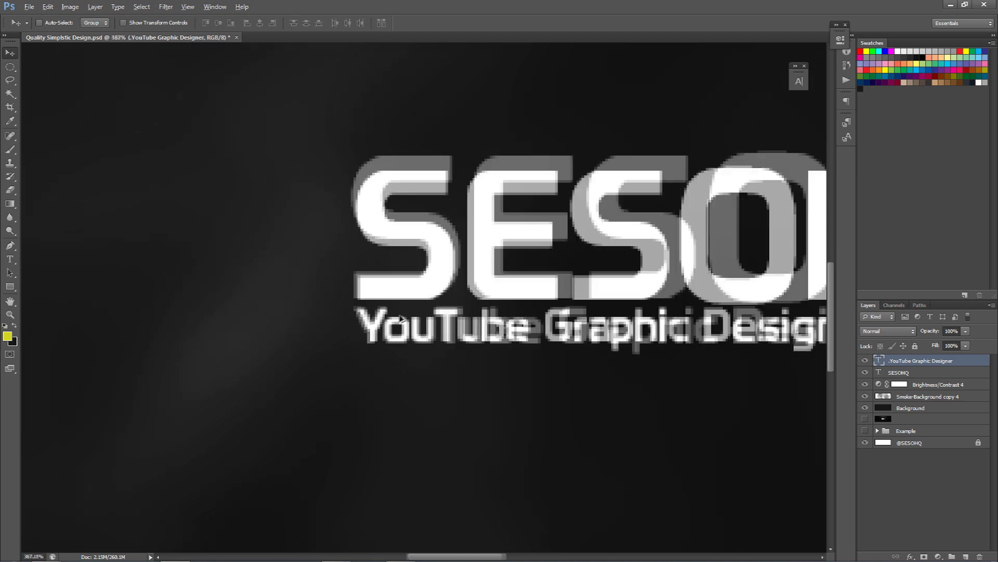
scroll(400, 318, down, 6)
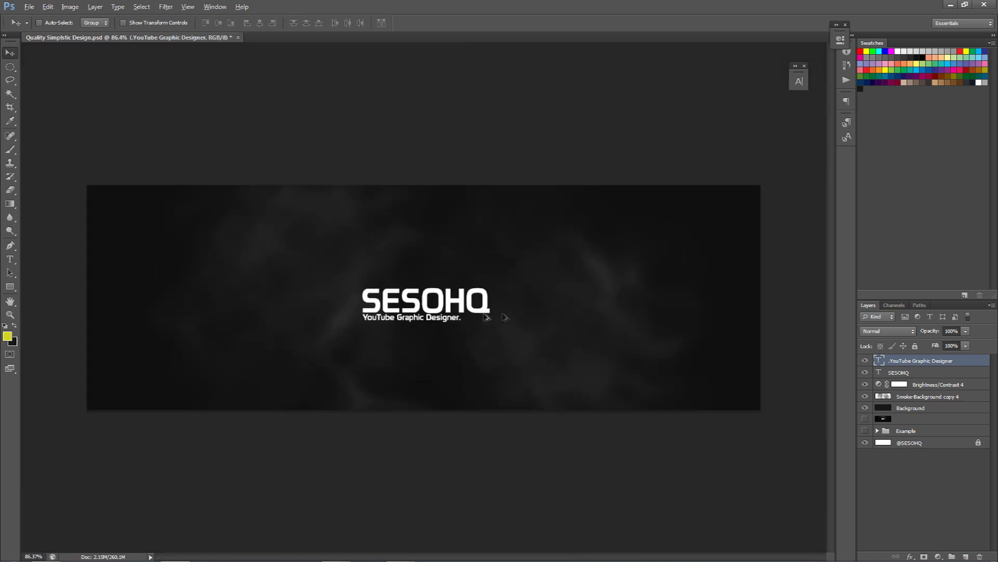
scroll(486, 316, up, 1)
scroll(469, 316, down, 1)
Step: Group the two text layers and name the group "Text"
shift+click(904, 373)
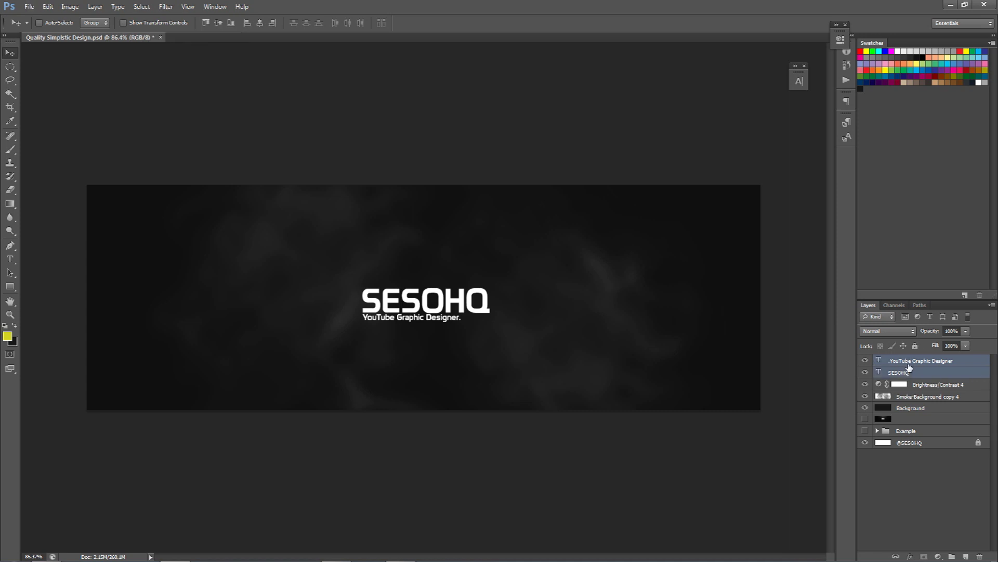
key(ctrl+g)
double_click(907, 360)
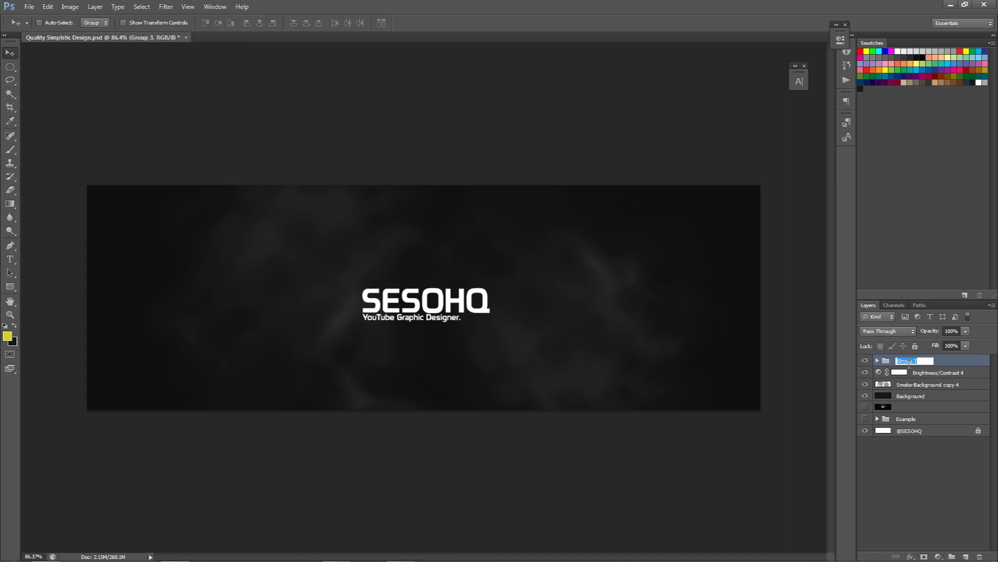
text(Text)
key(Return)
Step: Duplicate the Text group, merge the copy into a single layer and hide the original group
key(ctrl+j)
key(ctrl+e)
click(865, 372)
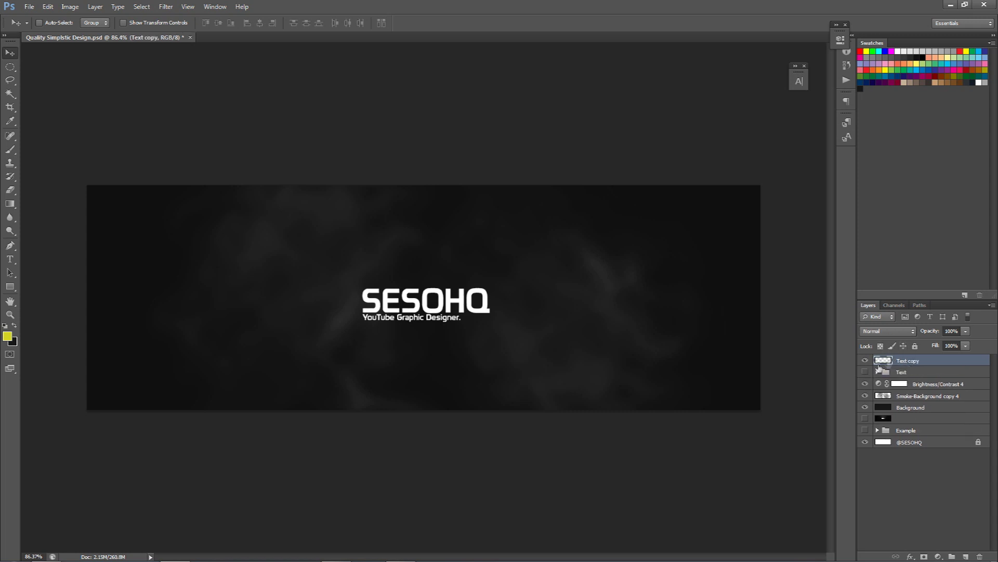
drag(911, 364, 856, 328)
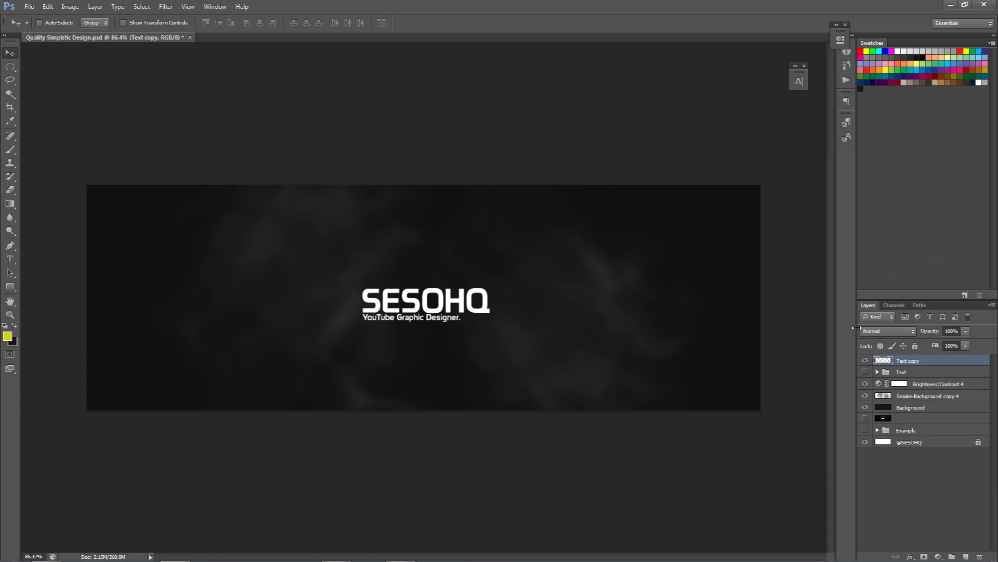
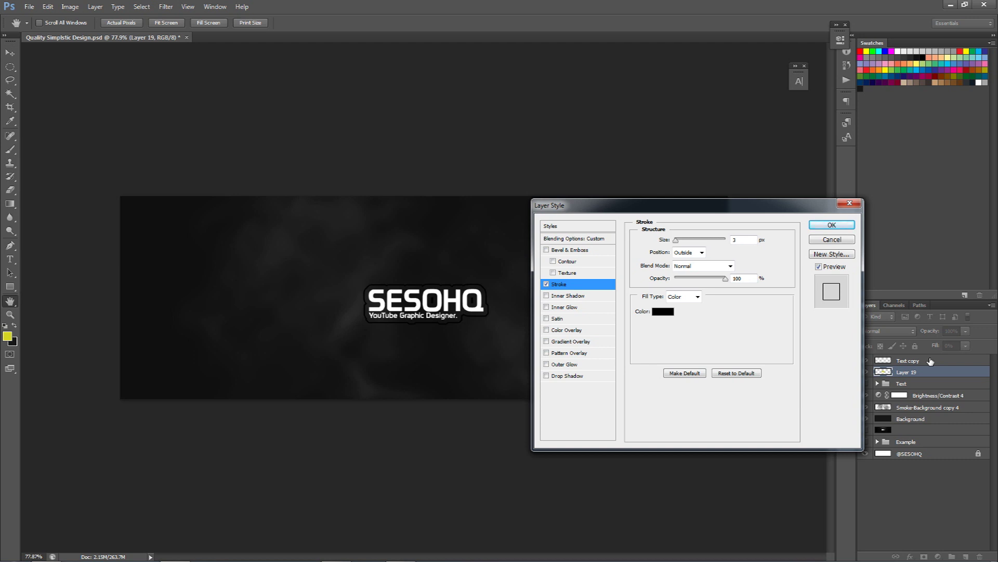
Step: Change the stroke colour of the layer behind the text to yellow (#d3d324) and increase the stroke size
click(663, 311)
click(11, 333)
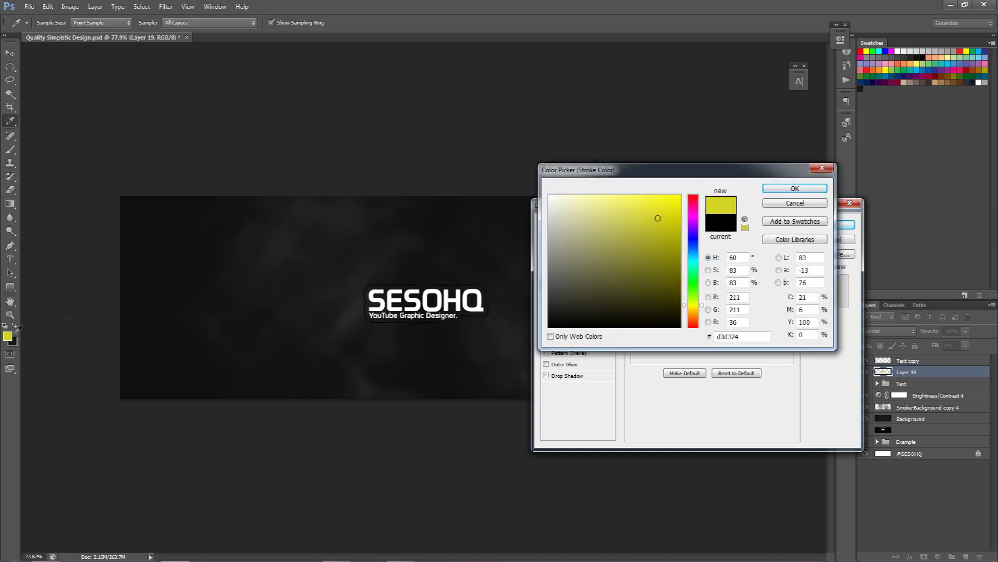
click(795, 188)
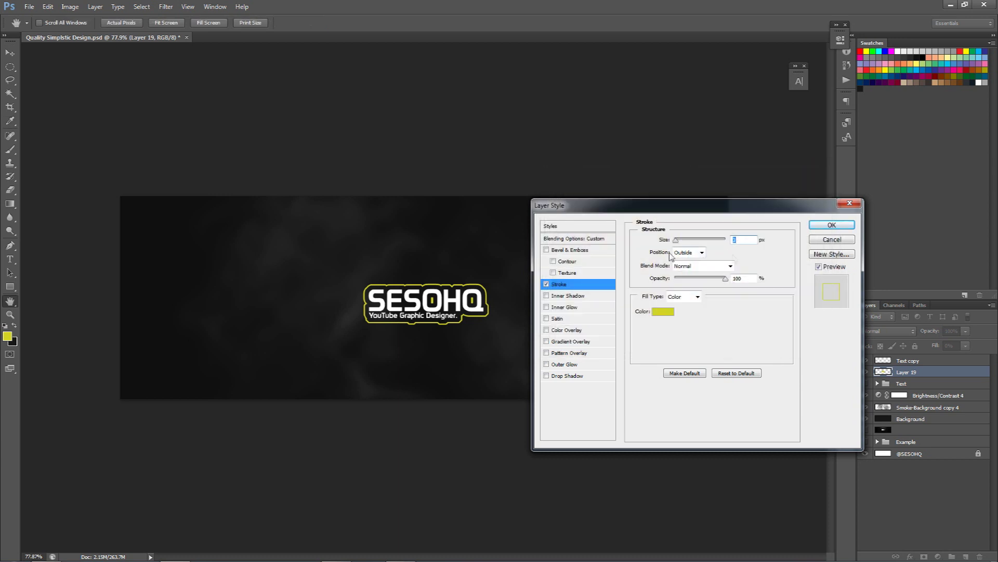
key(Up)
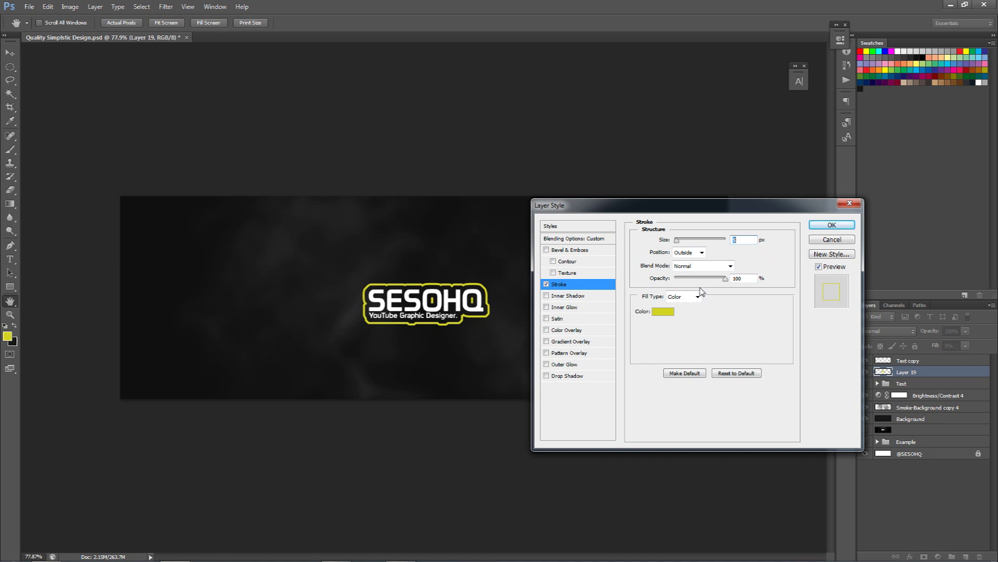
Step: Add a drop shadow to the yellow-outlined layer and apply its layer style
click(562, 376)
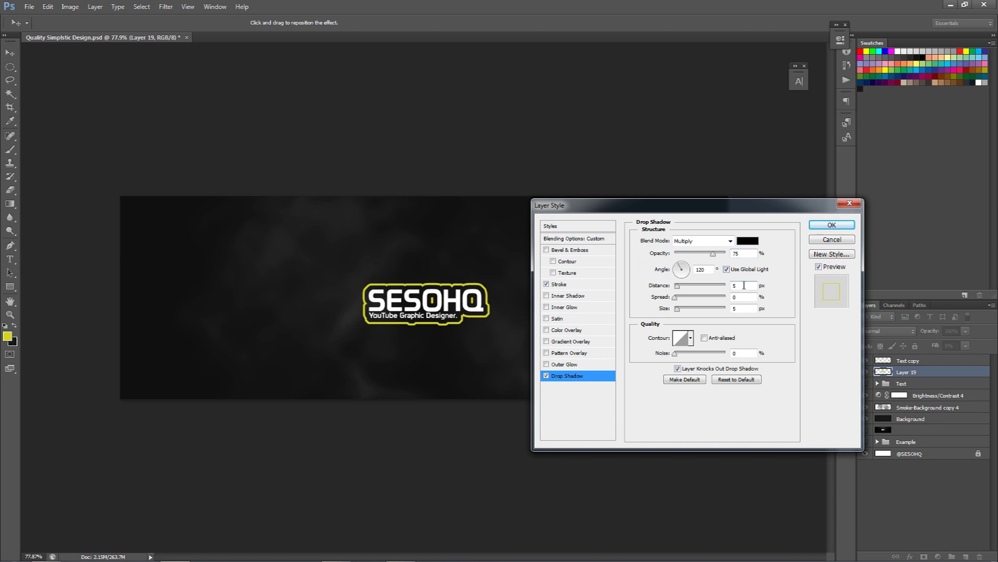
double_click(738, 308)
click(830, 225)
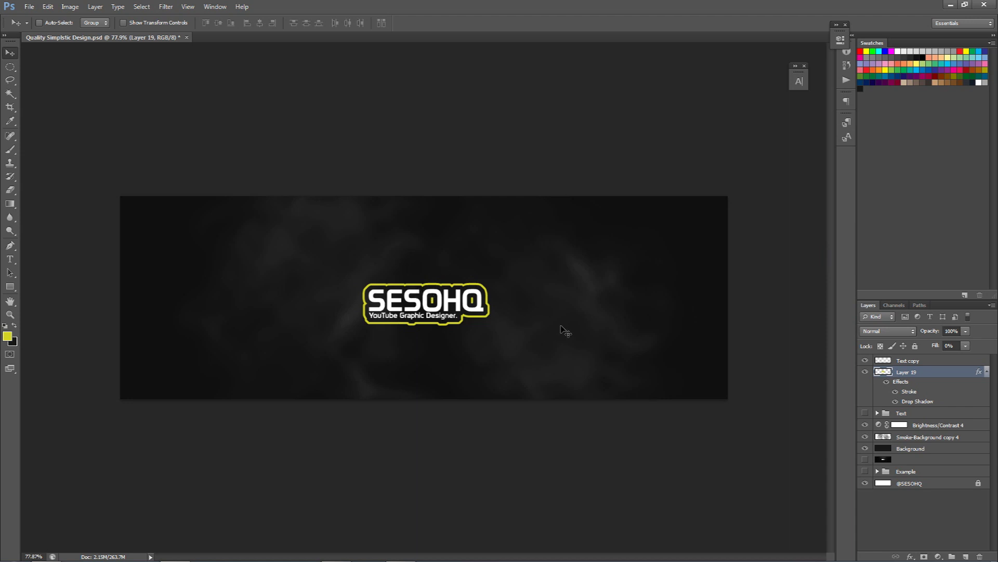
Step: Add a 4.5 pt full stop in the outline's yellow beside the logo's lower right corner and move it slightly closer
key(t)
click(500, 318)
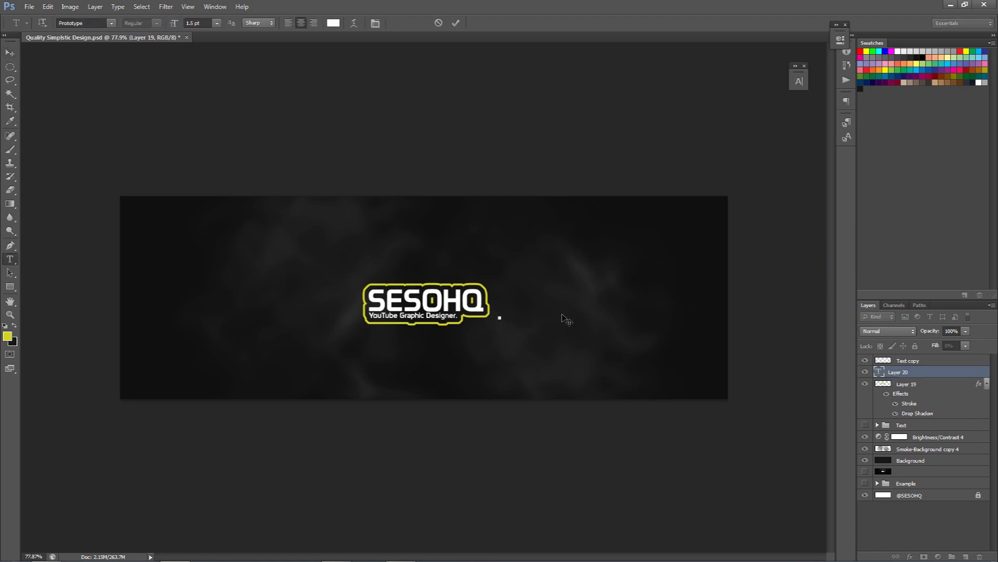
click(202, 23)
key(Up)
key(Up)
key(Up)
click(333, 23)
click(365, 283)
click(785, 189)
click(455, 25)
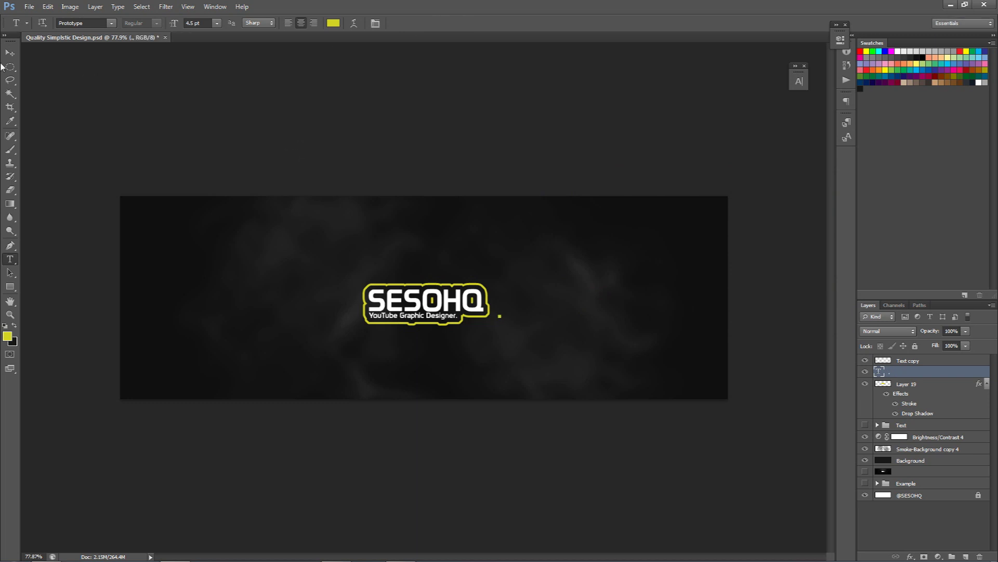
click(10, 53)
drag(527, 279, 518, 287)
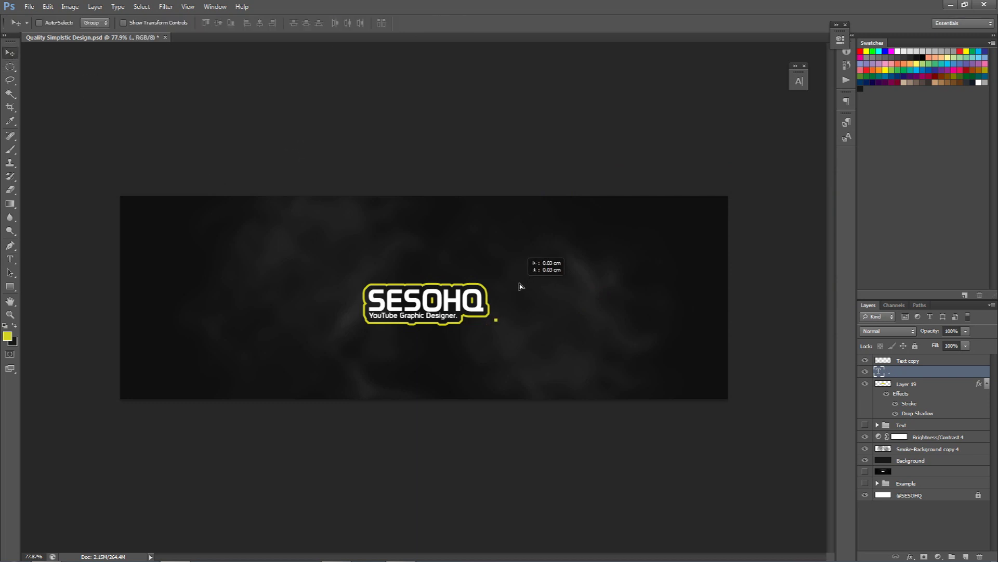
Step: Enlarge the yellow full stop to 16.5 pt
key(t)
double_click(496, 318)
click(198, 21)
key(Up)
key(Up)
key(Up)
key(Up)
key(Up)
key(Up)
key(Up)
key(Up)
key(Up)
key(Up)
key(Up)
key(Up)
Step: Try other fonts on the yellow full stop, starting from Arial and settling on Kenyan Coffee
click(105, 23)
text(Arial)
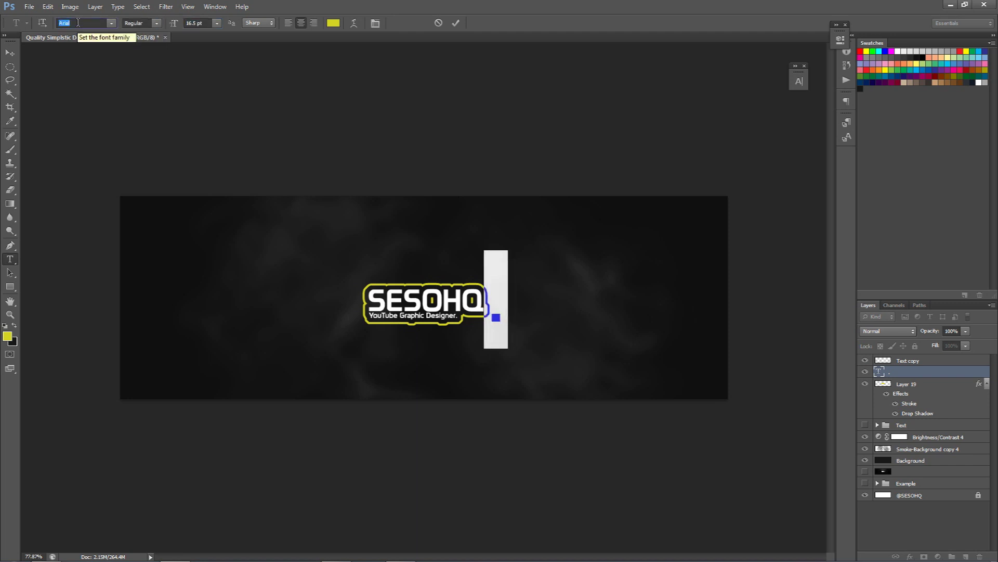
key(Down)
key(Down)
key(Down)
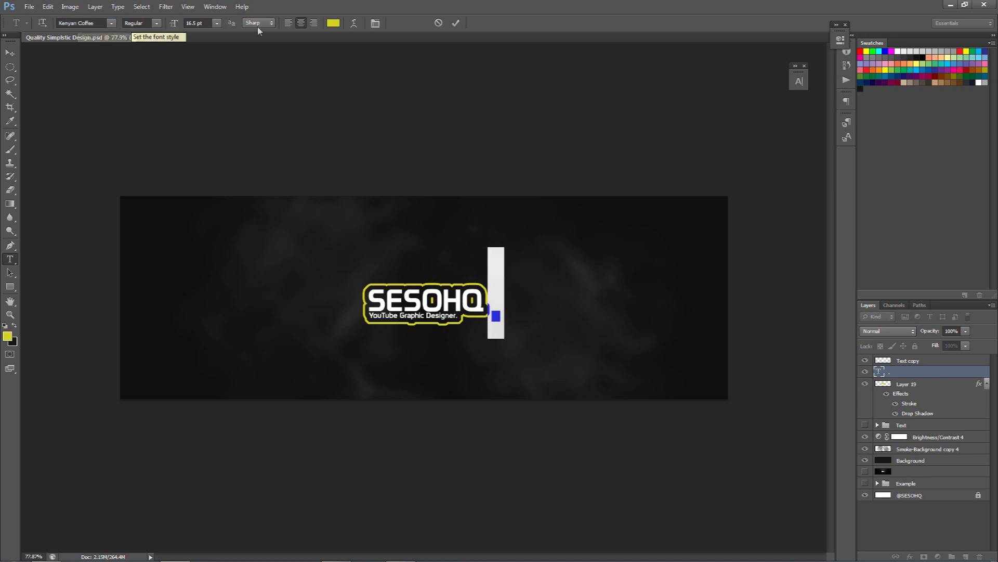
click(456, 23)
key(v)
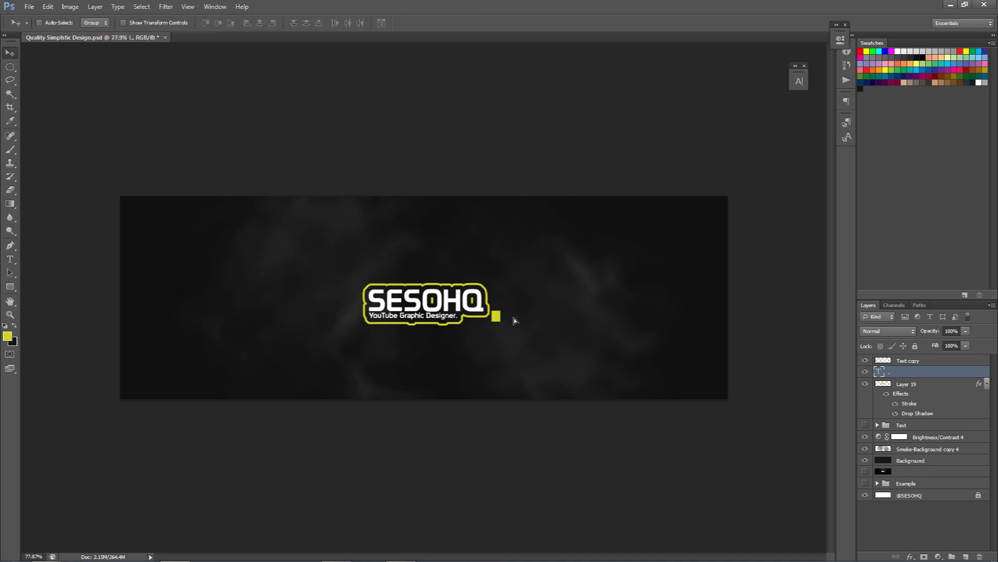
scroll(515, 321, up, 3)
key(ctrl+t)
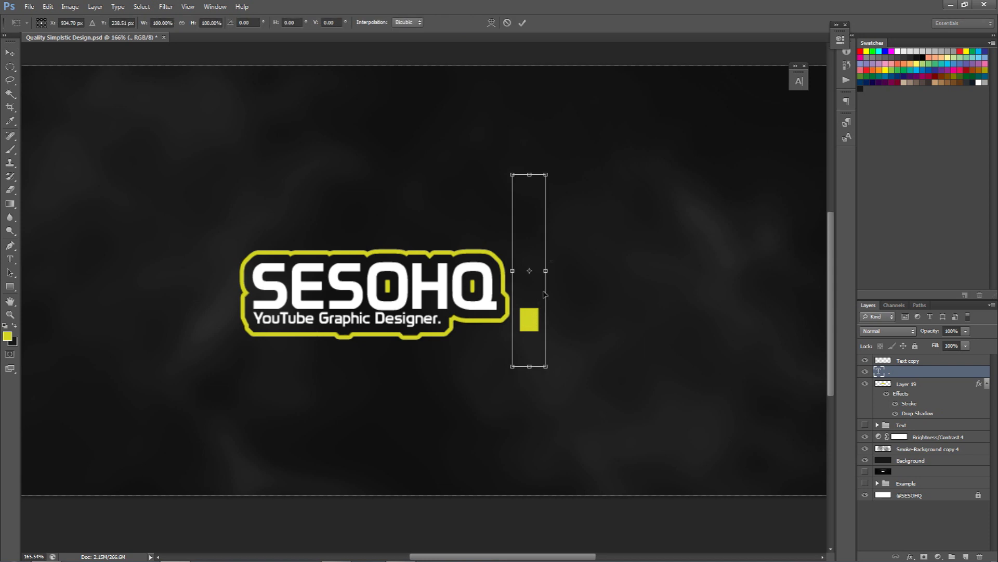
drag(547, 181, 521, 302)
click(507, 23)
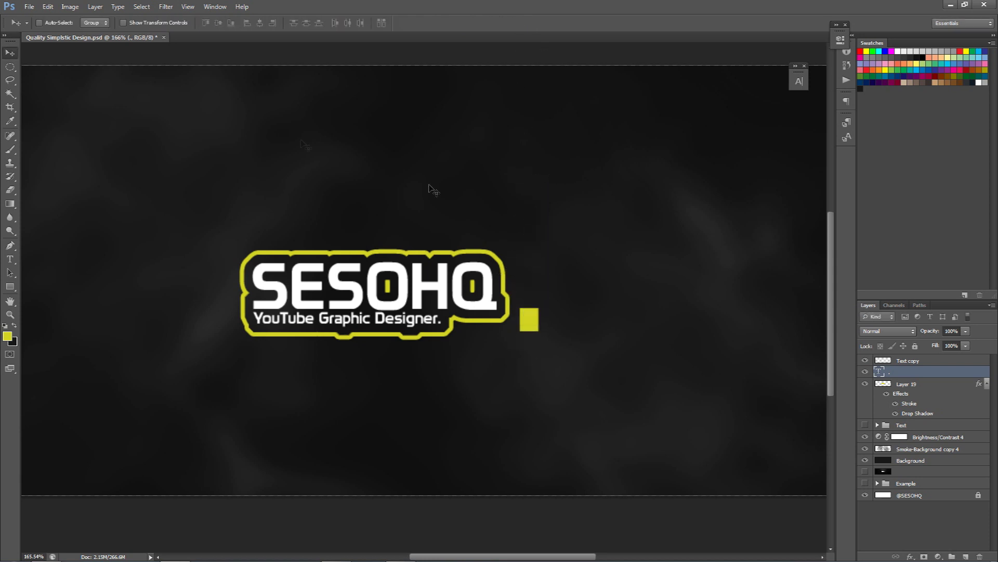
Step: Change the yellow full stop's font to Nexa Bold and set its size to 9.5 pt
key(t)
click(535, 327)
key(ctrl+a)
click(87, 25)
text(Nexa)
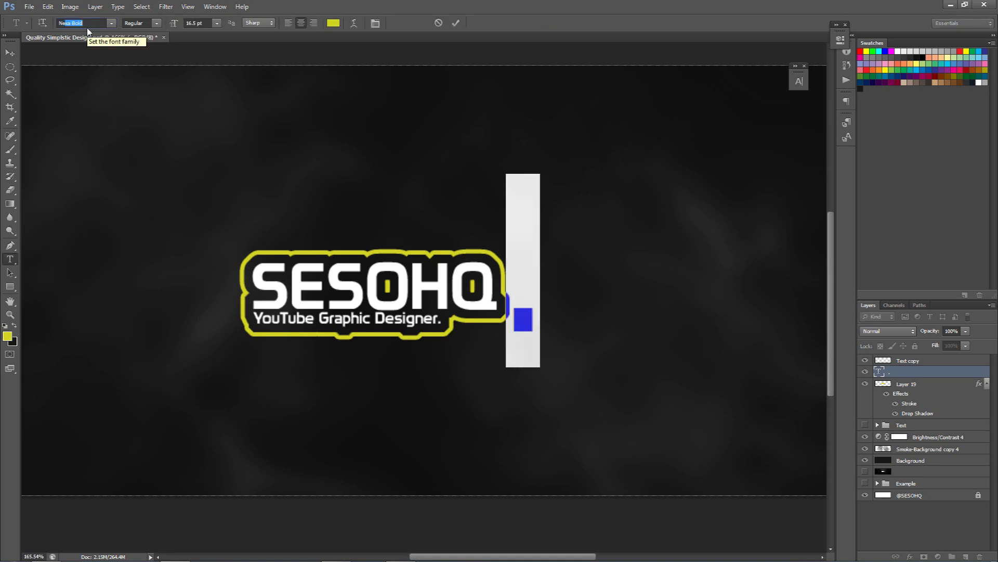
key(Return)
click(207, 23)
text(9.5)
key(Return)
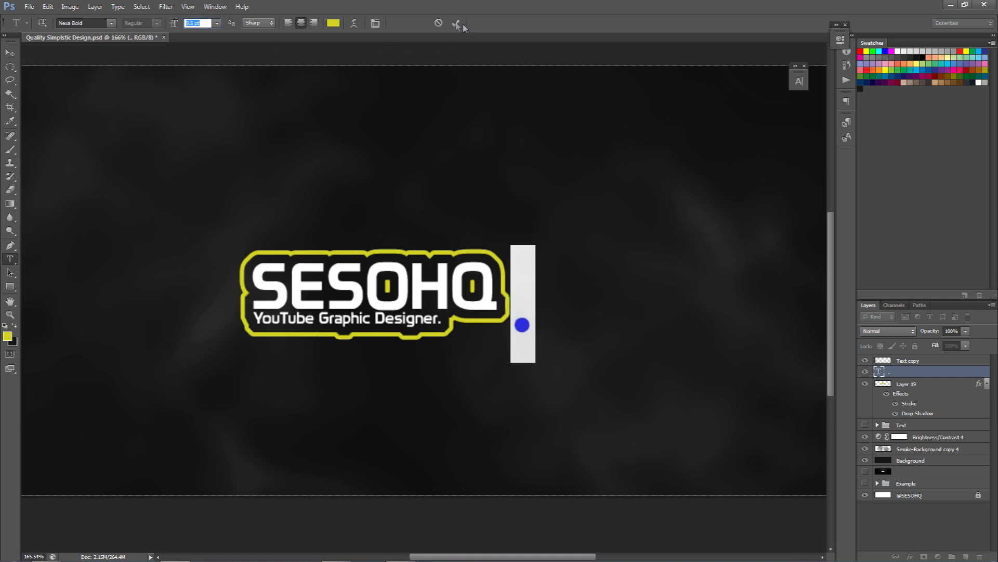